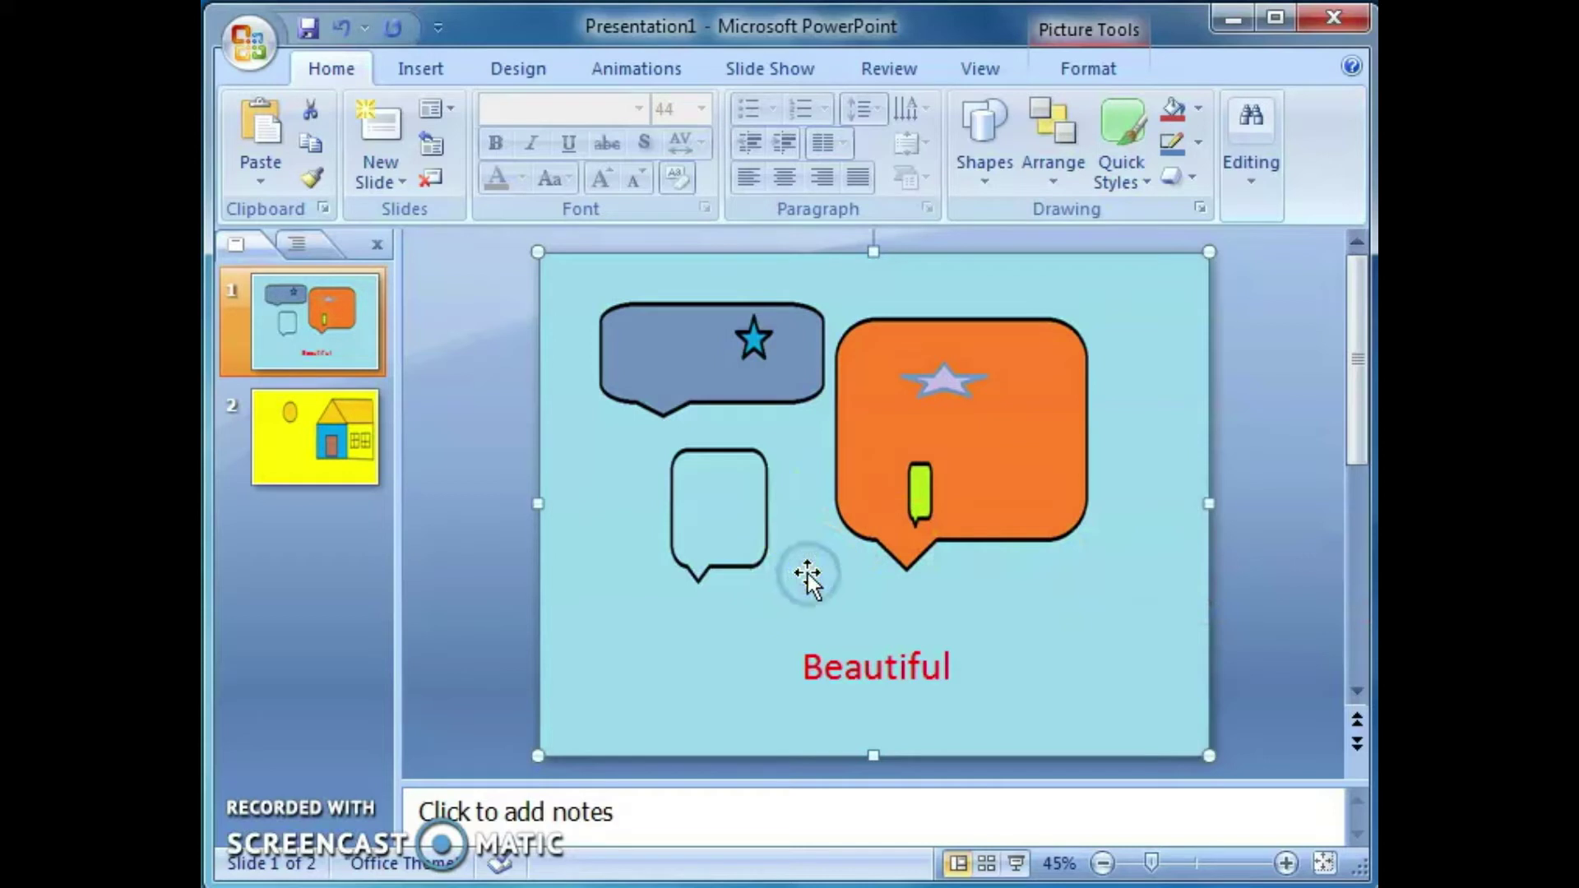
- Return to slide 1 and show its transition and animation settings on the Animations tab
{"action": "left_click", "coordinate": [308, 455]}
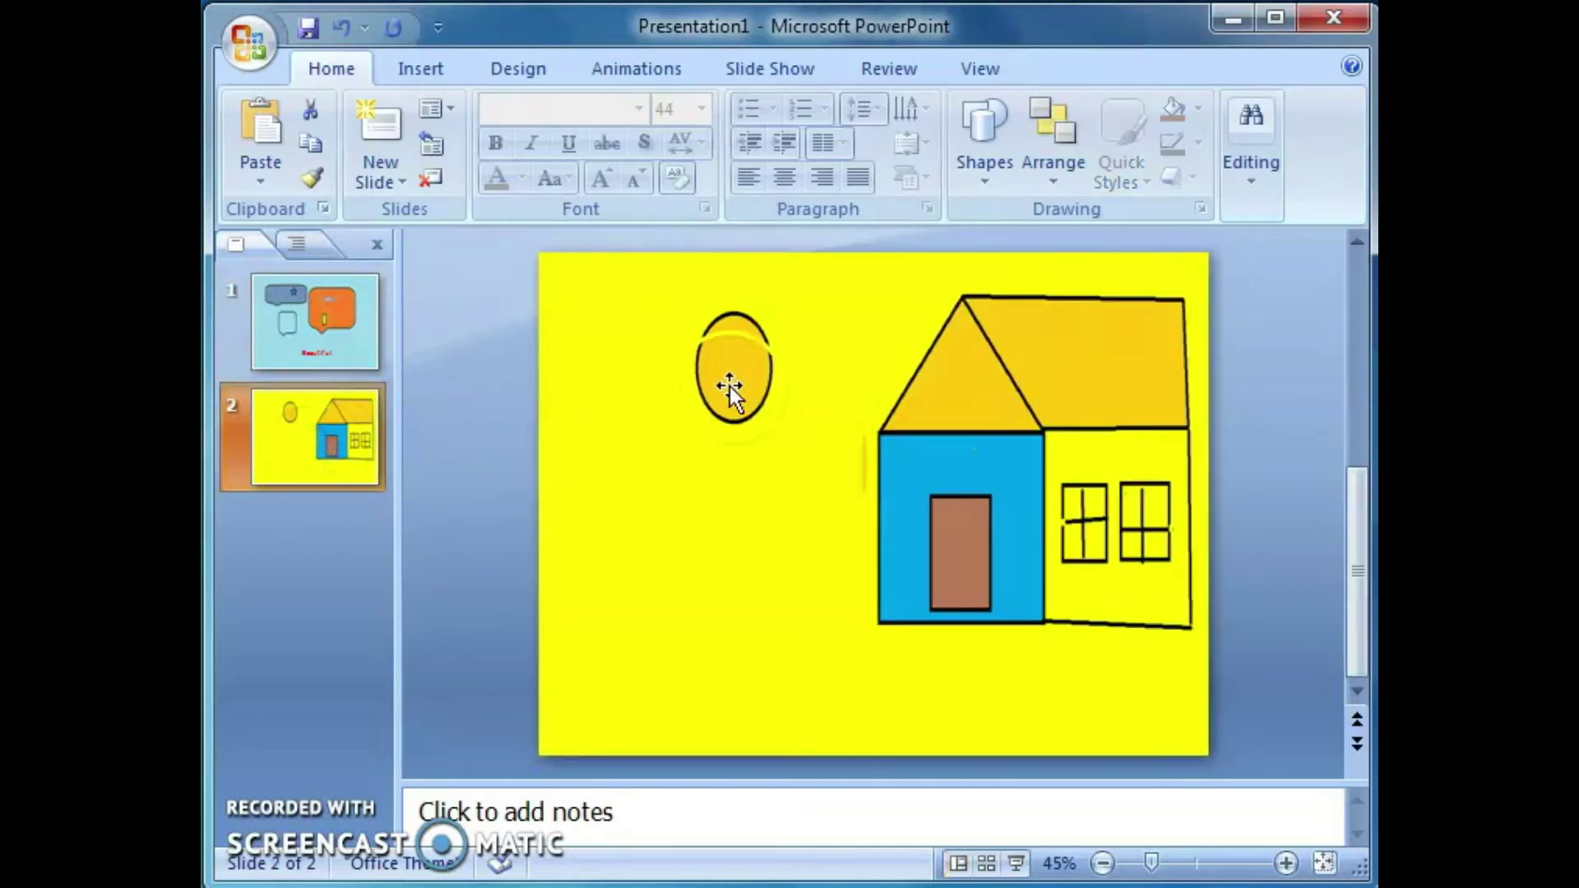
{"action": "left_click", "coordinate": [313, 312]}
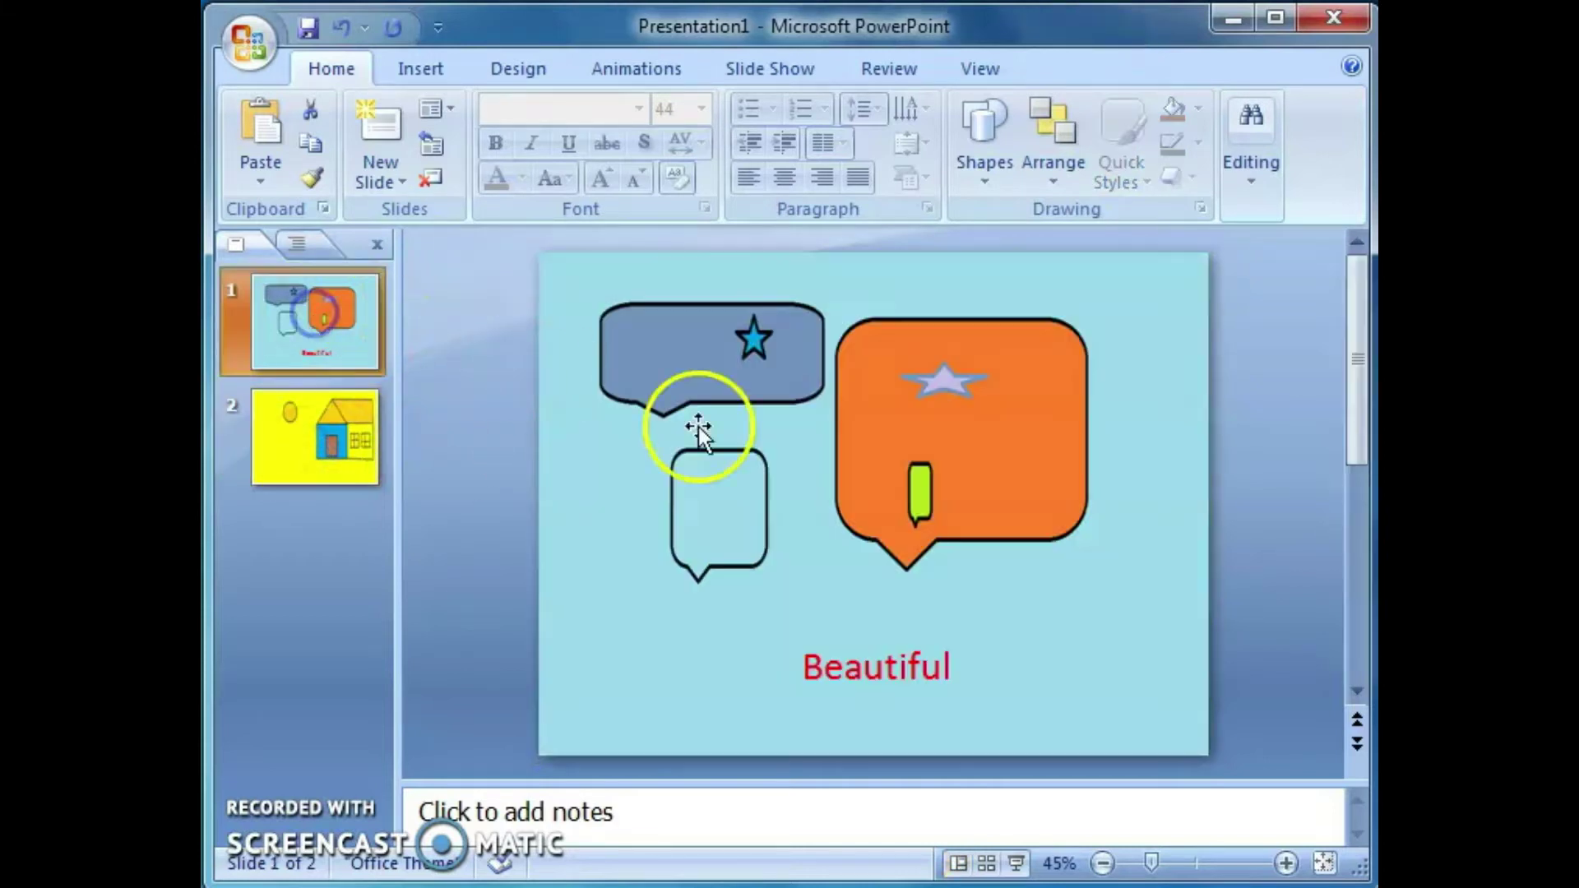
{"action": "left_click", "coordinate": [646, 65]}
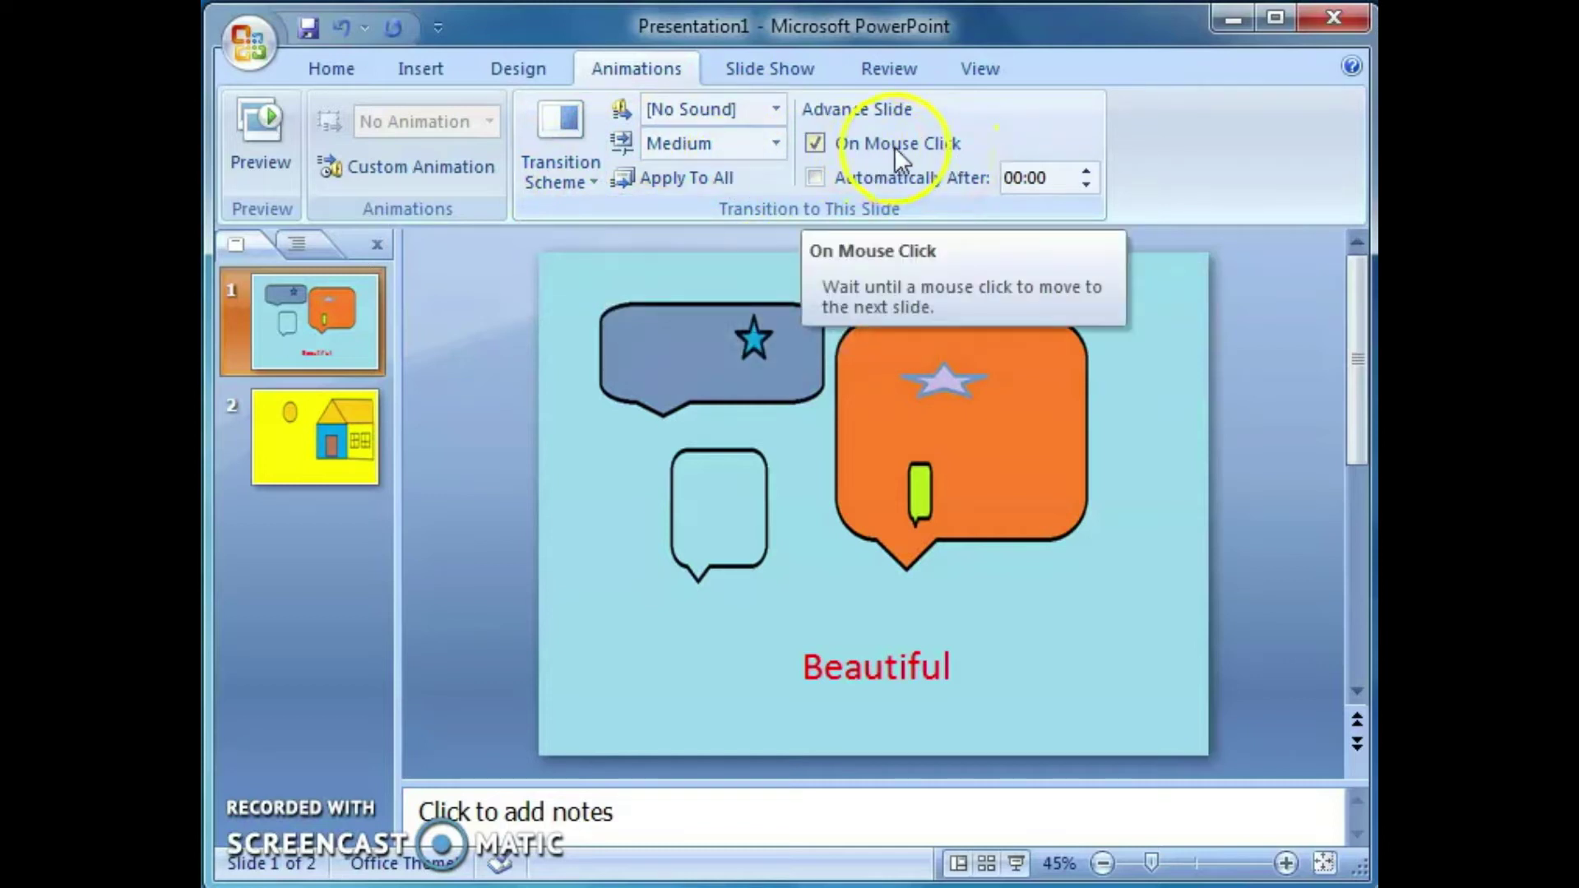
- Give slide 1 the Checkerboard Across transition
{"action": "left_click", "coordinate": [592, 178]}
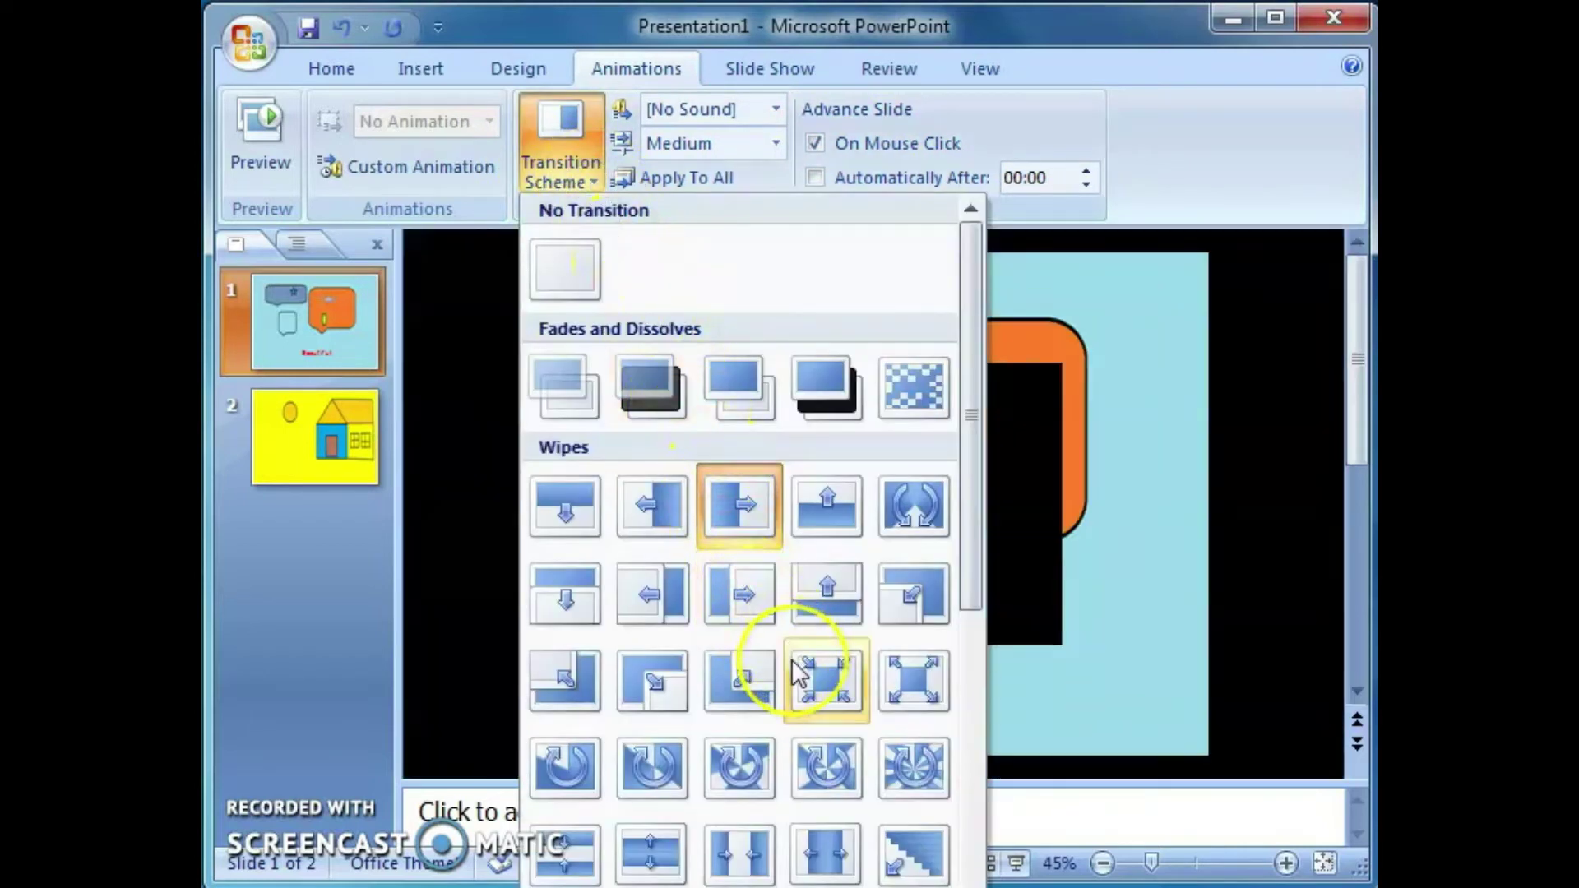
{"action": "scroll", "coordinate": [792, 659], "scroll_direction": "down", "scroll_amount": 3}
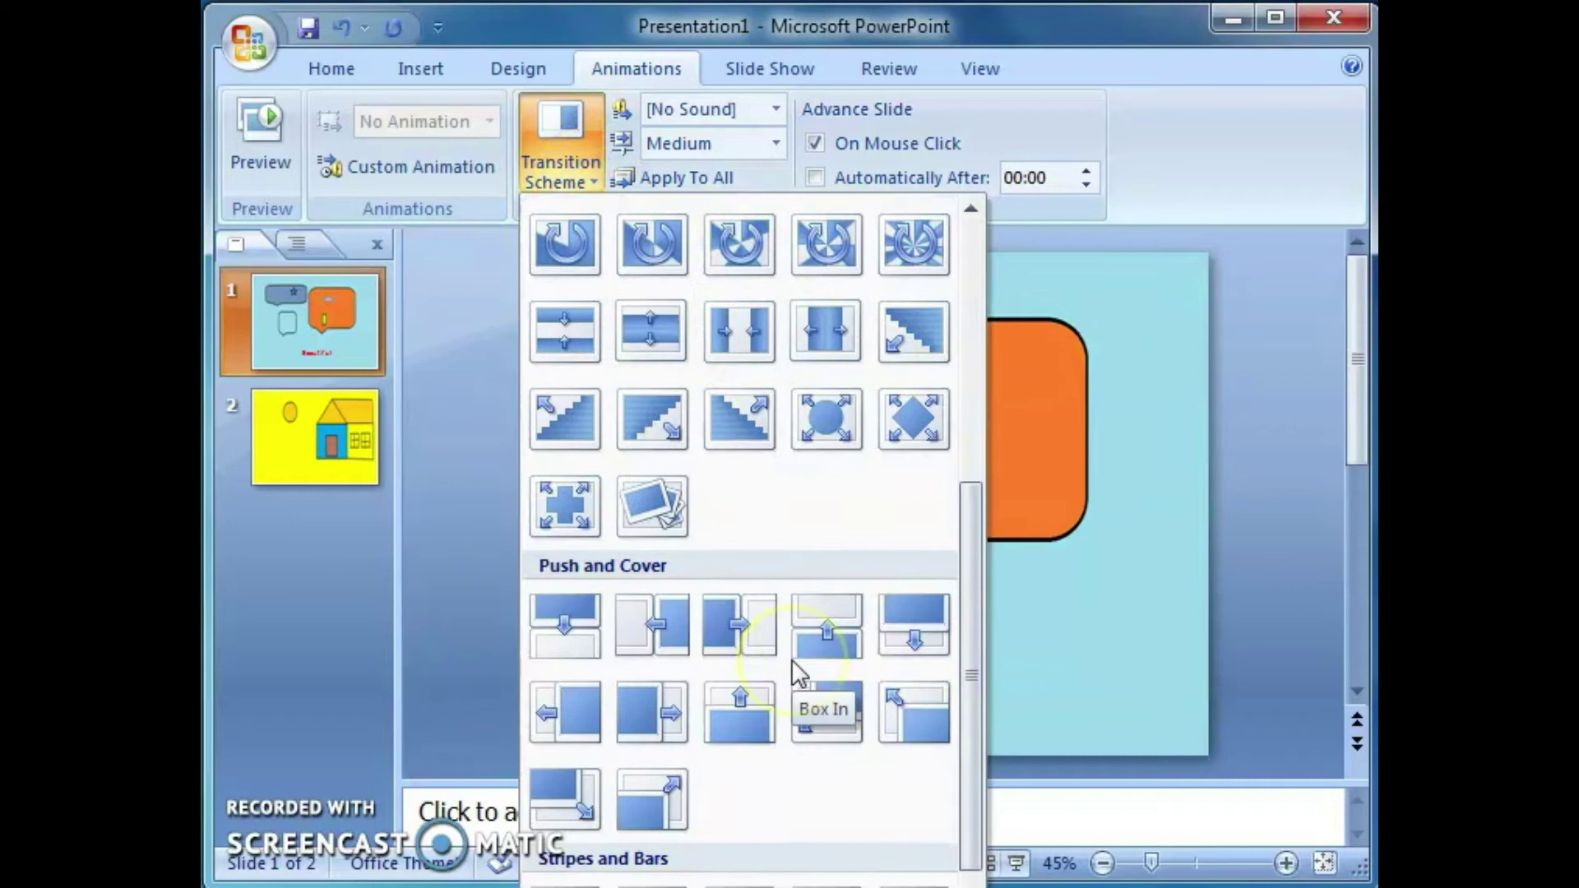
{"action": "scroll", "coordinate": [790, 659], "scroll_direction": "down", "scroll_amount": 2}
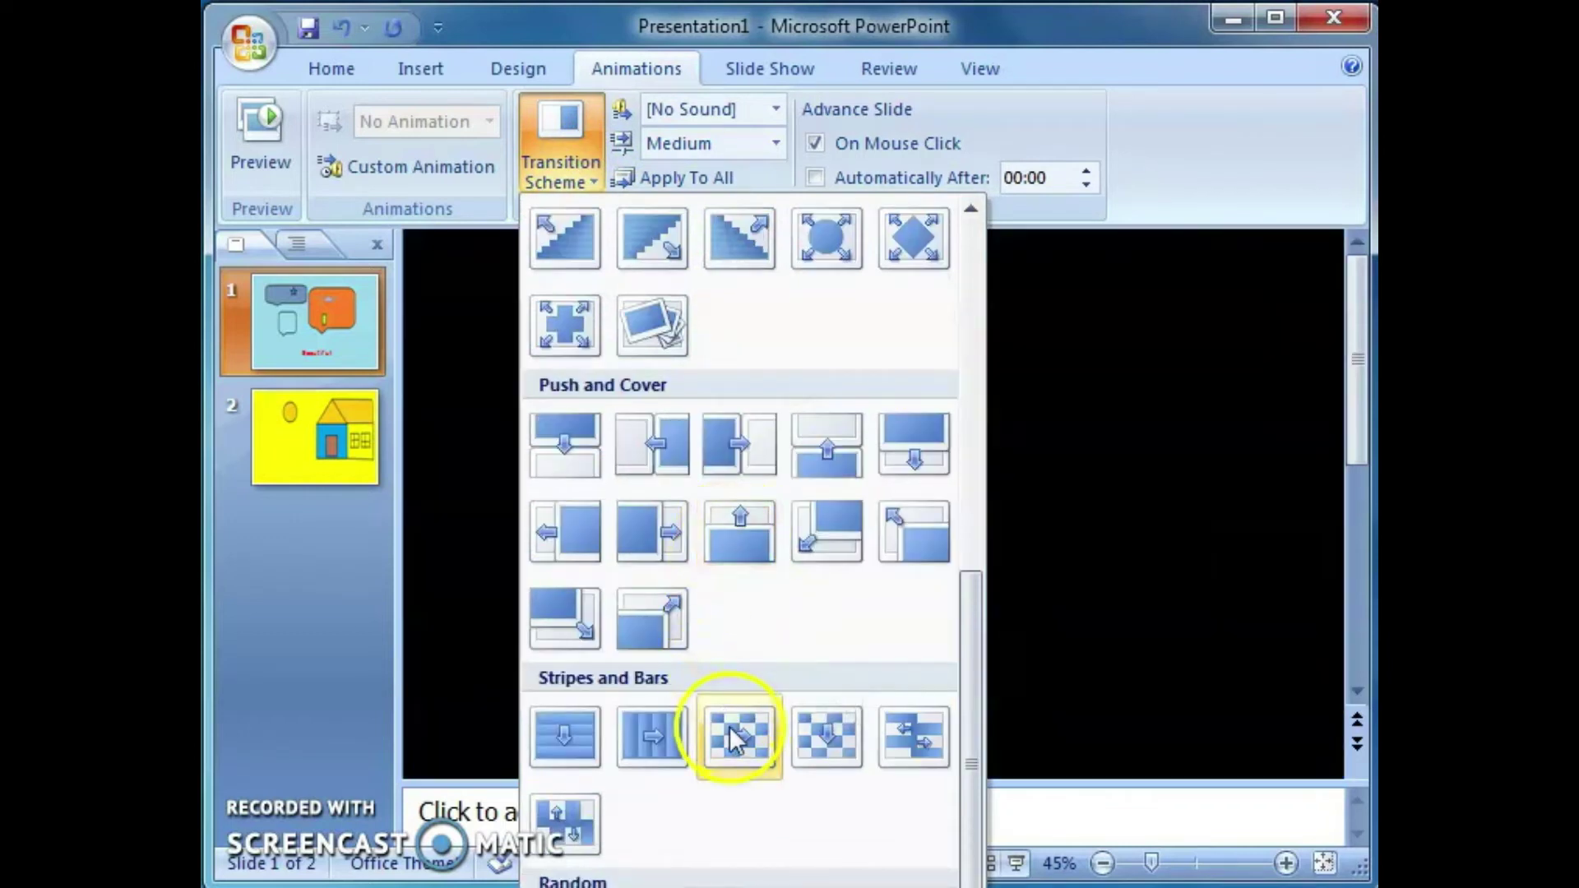
{"action": "left_click", "coordinate": [735, 727]}
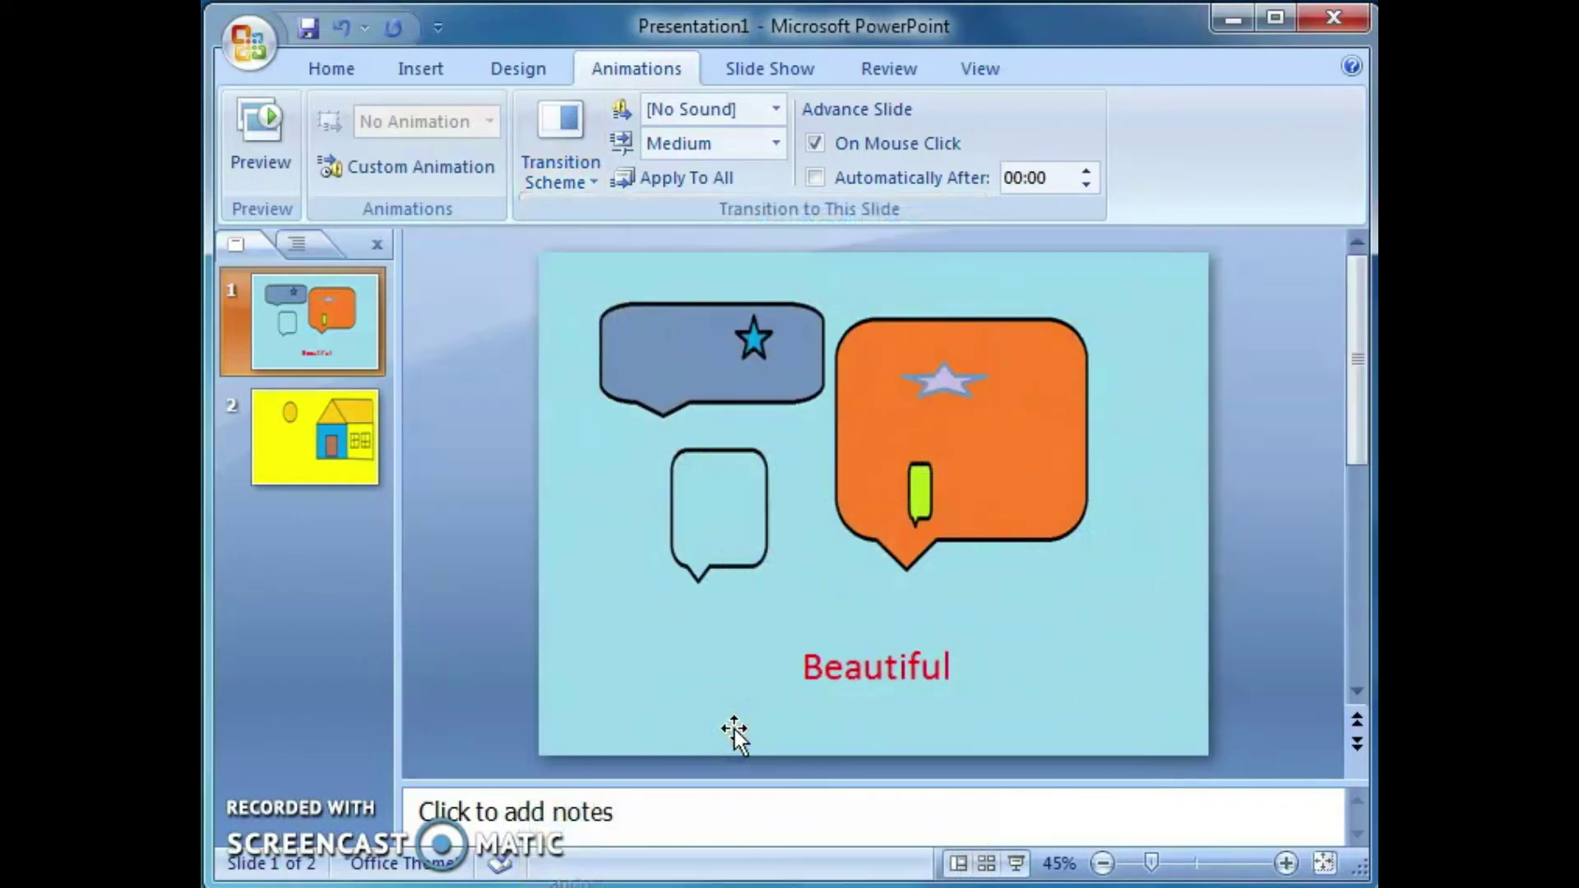
- Set the transition sound to Camera and speed to Slow, and apply it to all slides
{"action": "left_click", "coordinate": [778, 107]}
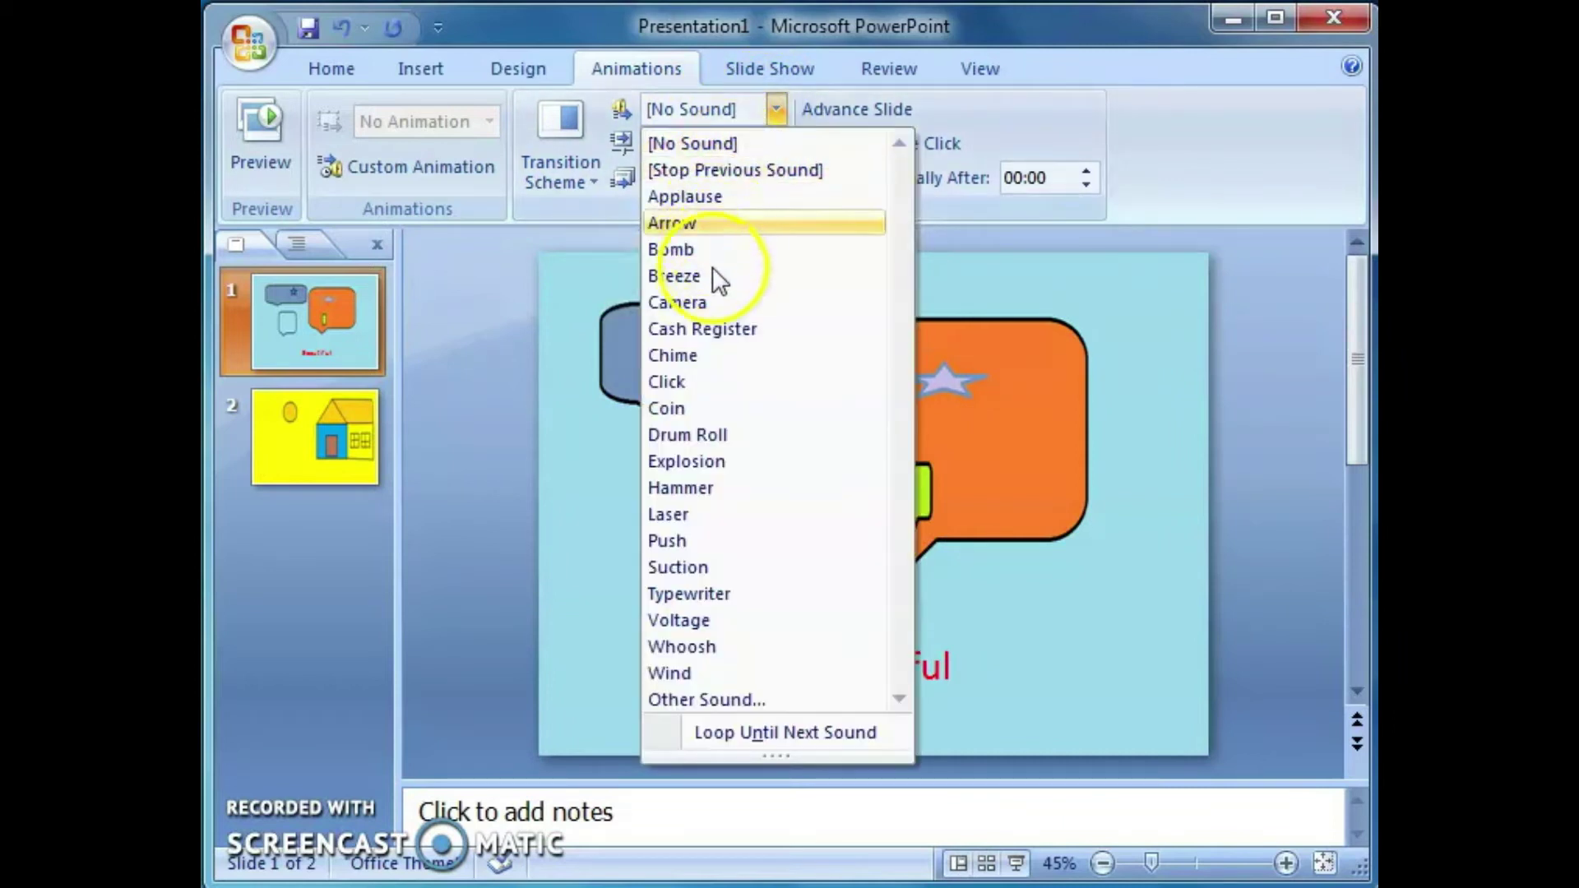
{"action": "left_click", "coordinate": [709, 302]}
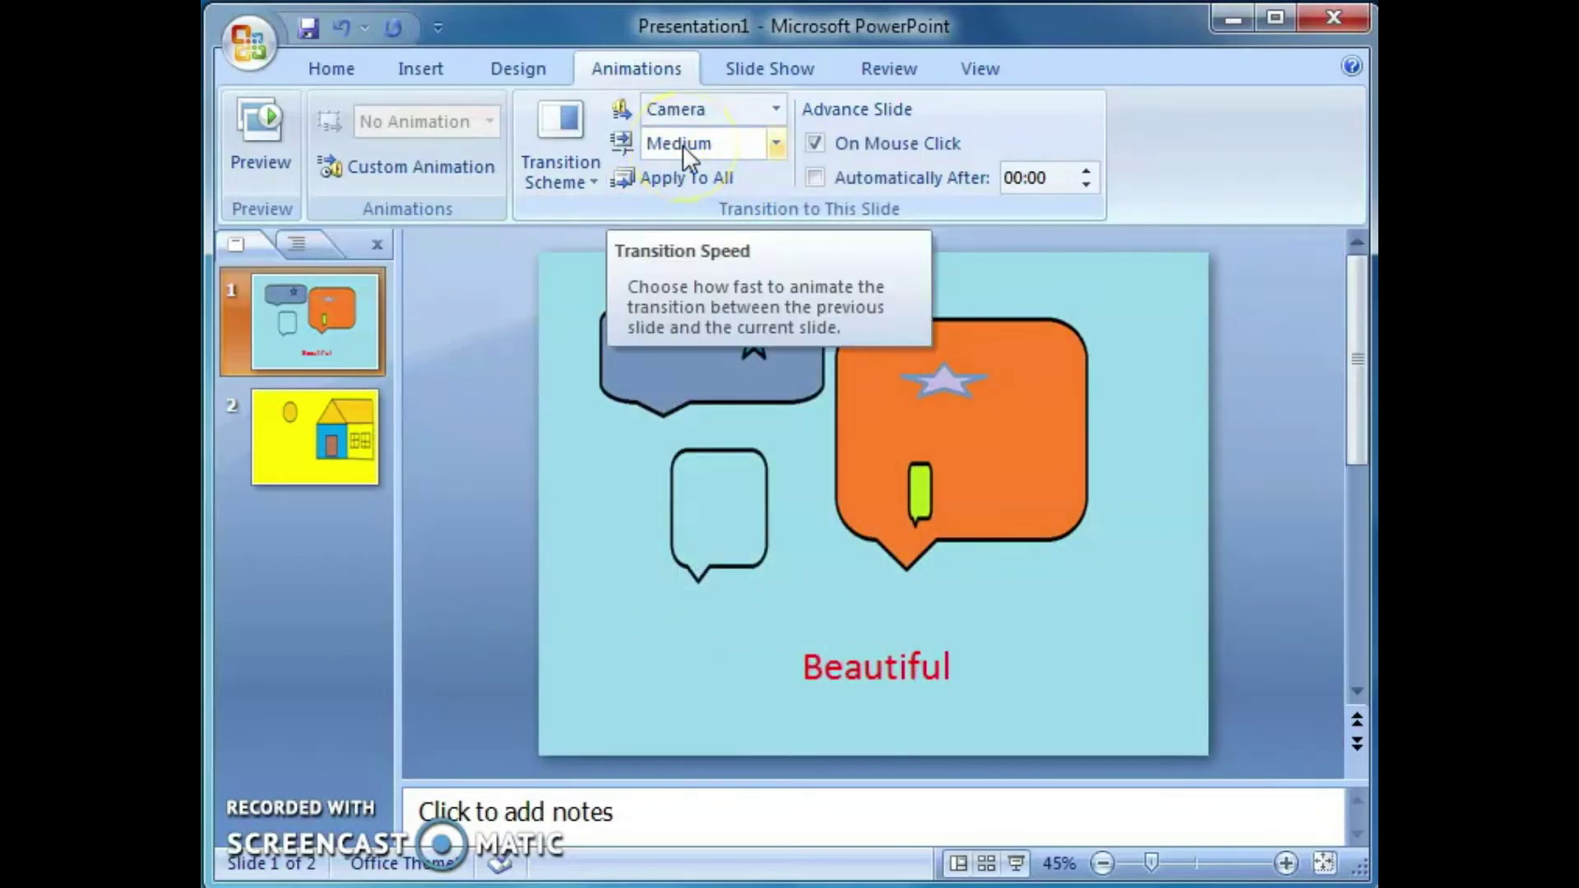
{"action": "left_click", "coordinate": [778, 145]}
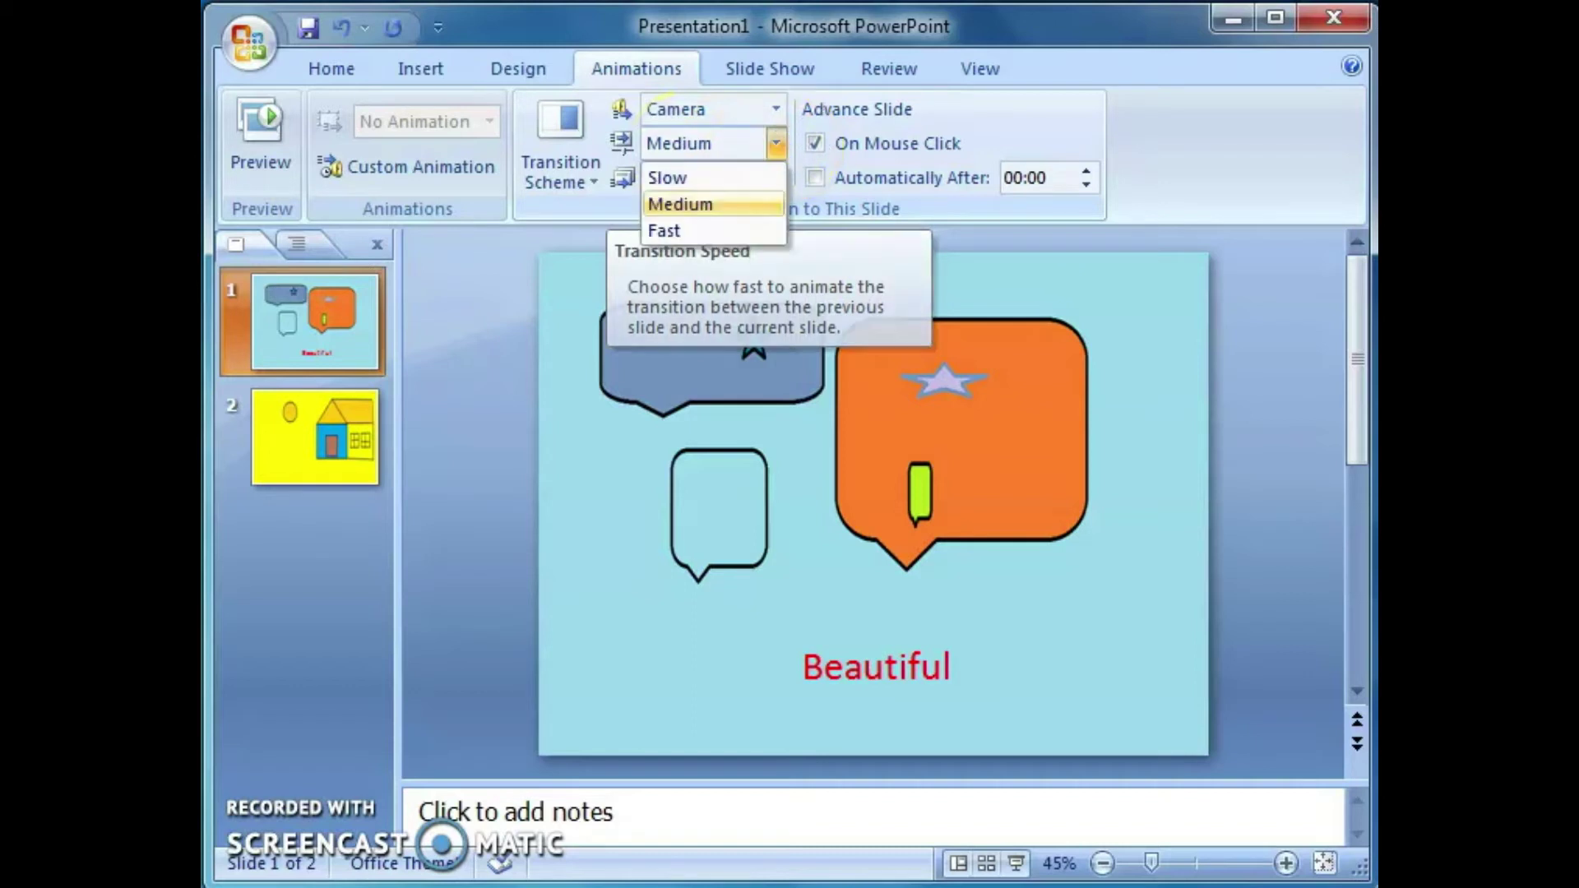
{"action": "left_click", "coordinate": [713, 176]}
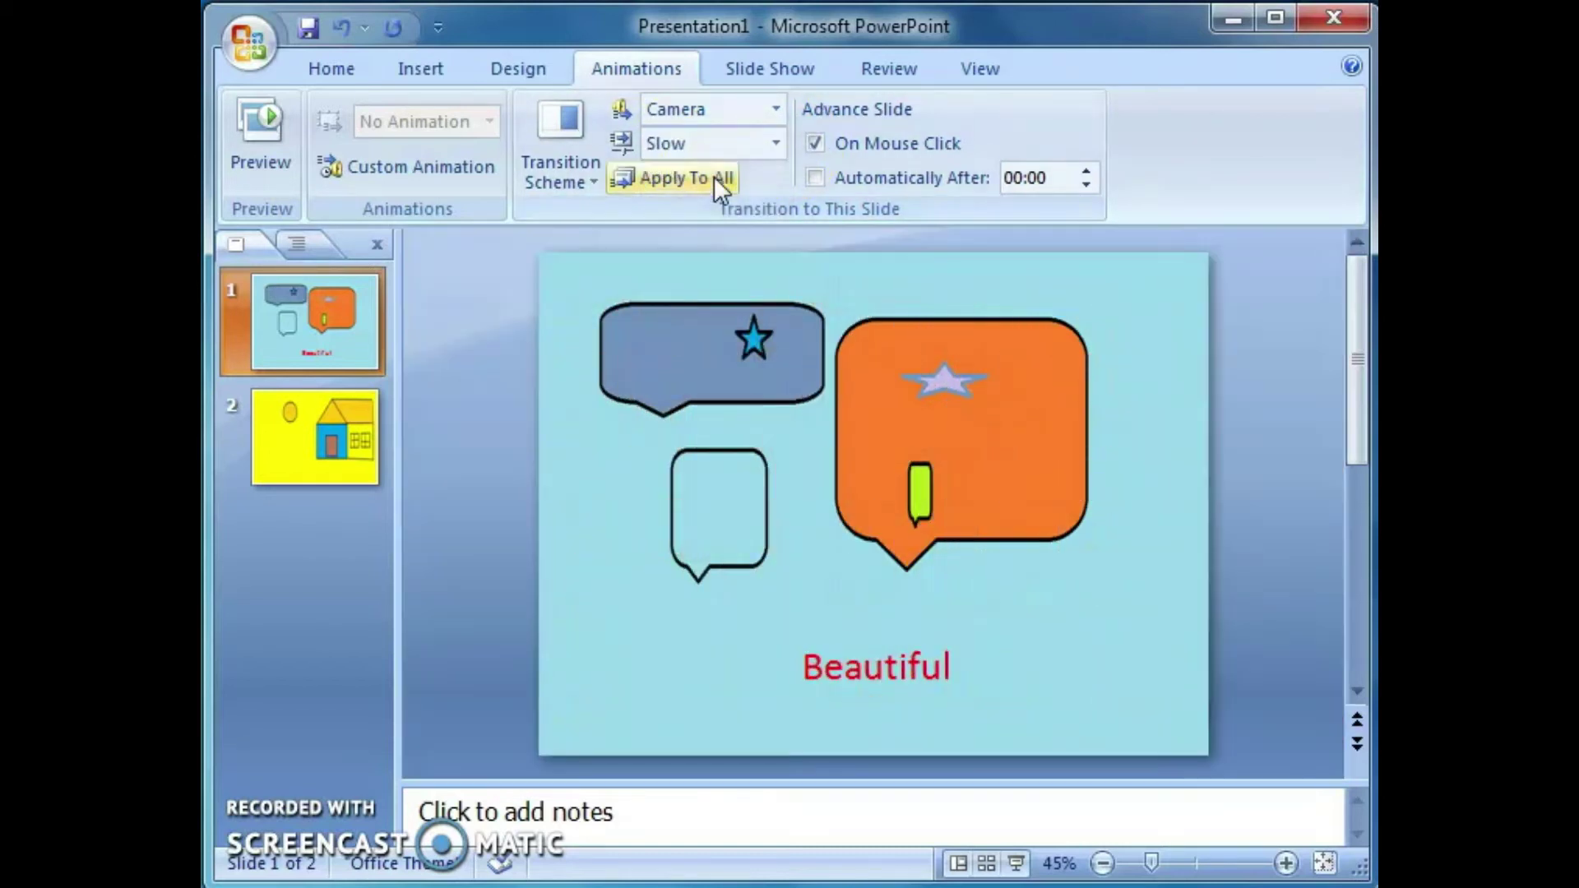
{"action": "left_click", "coordinate": [658, 181]}
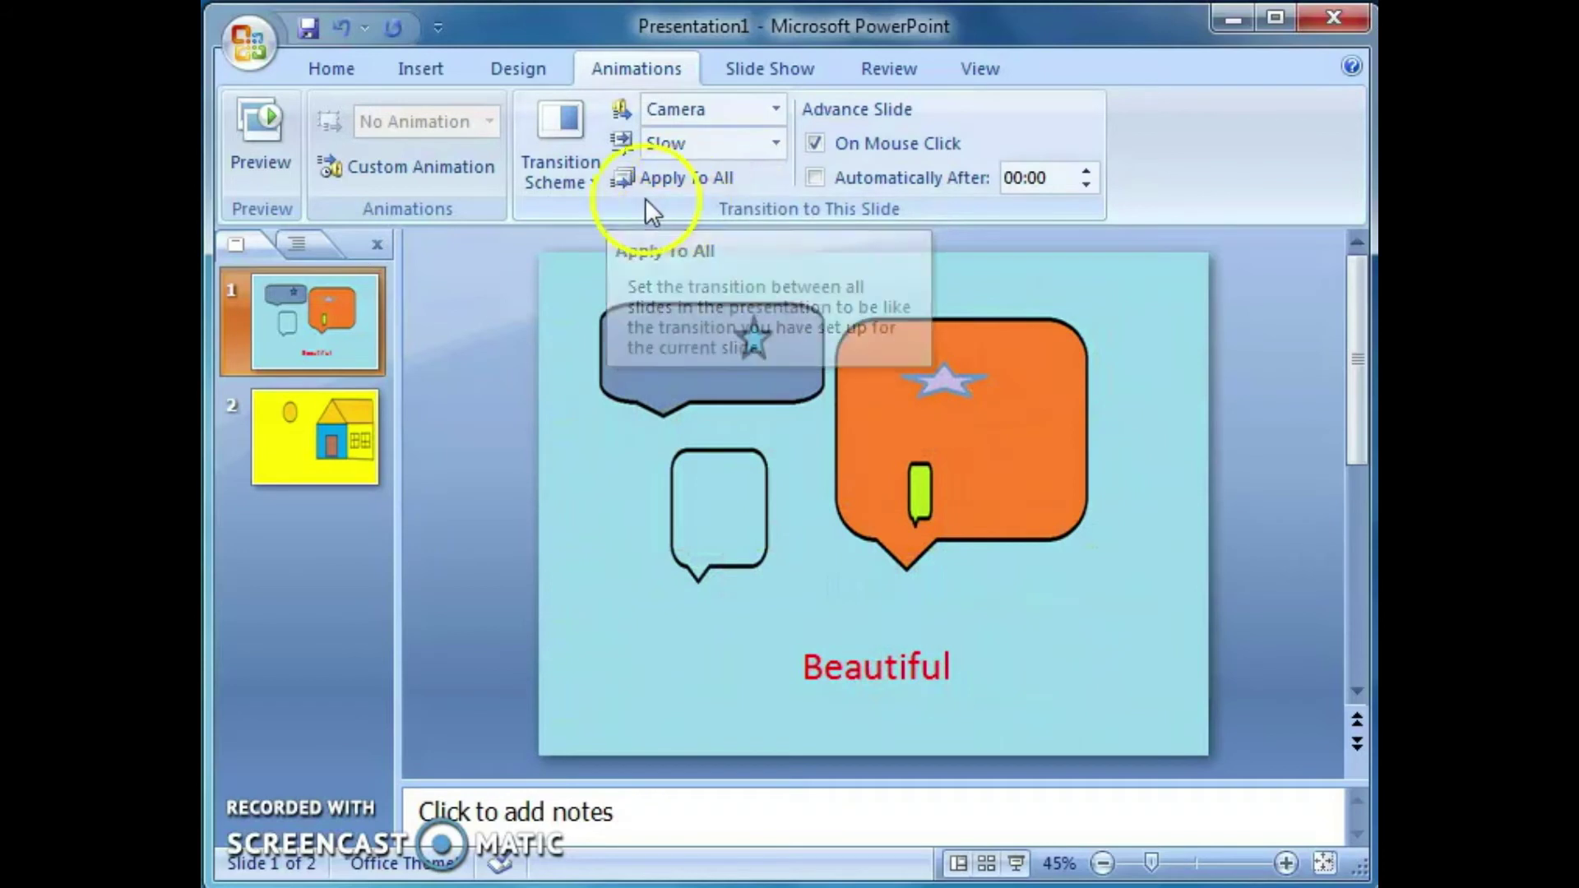
- Apply the transition to all slides and make slide 1 auto-advance after 00:02
{"action": "left_click", "coordinate": [682, 178]}
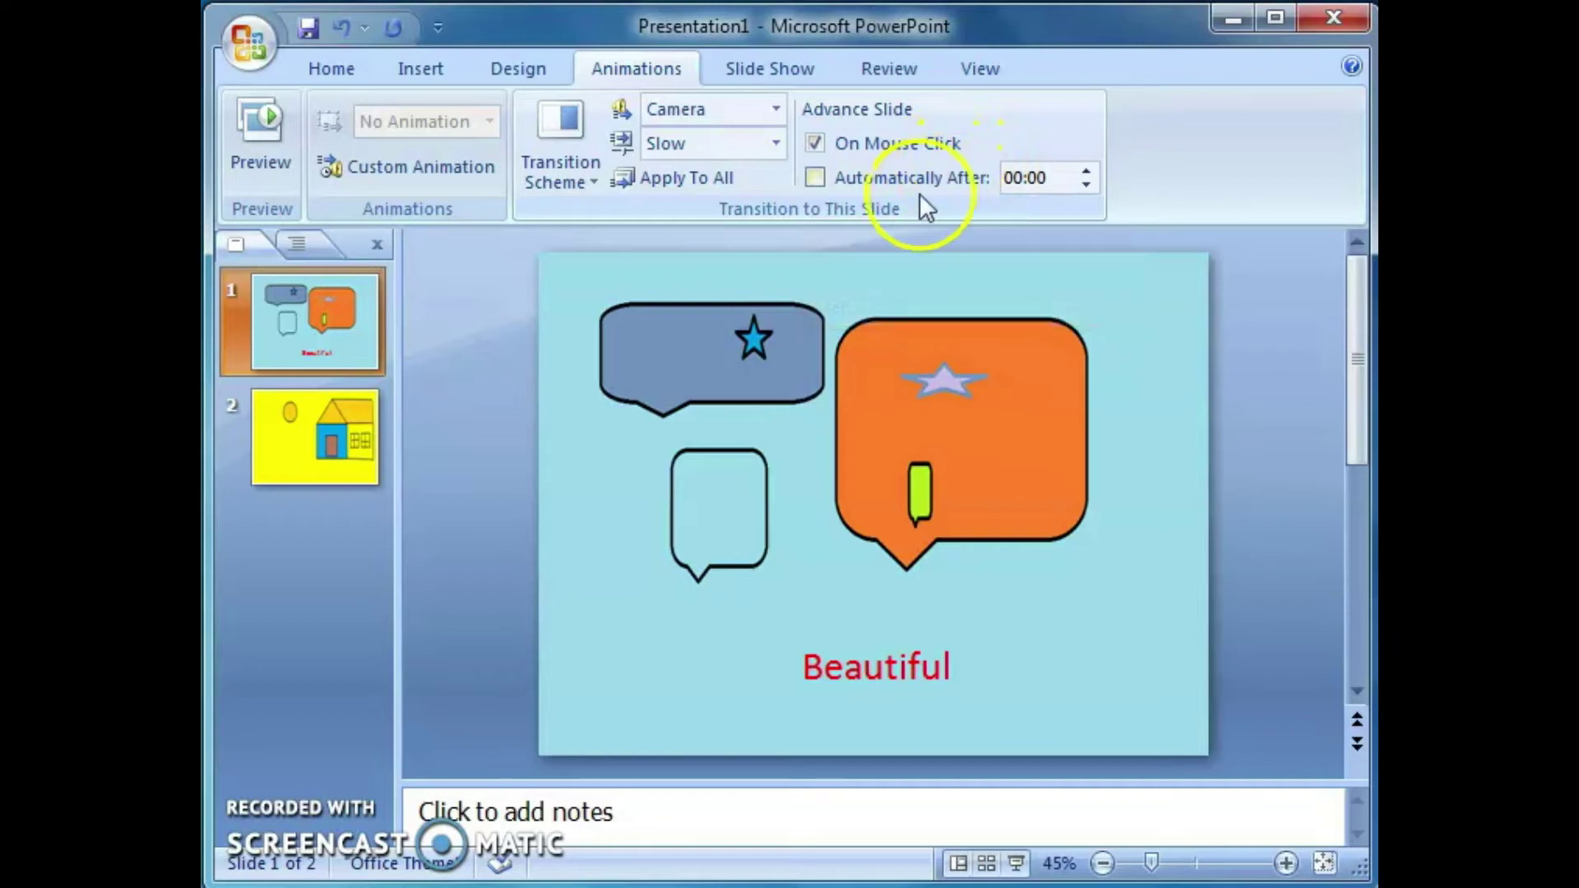
{"action": "left_click", "coordinate": [963, 185]}
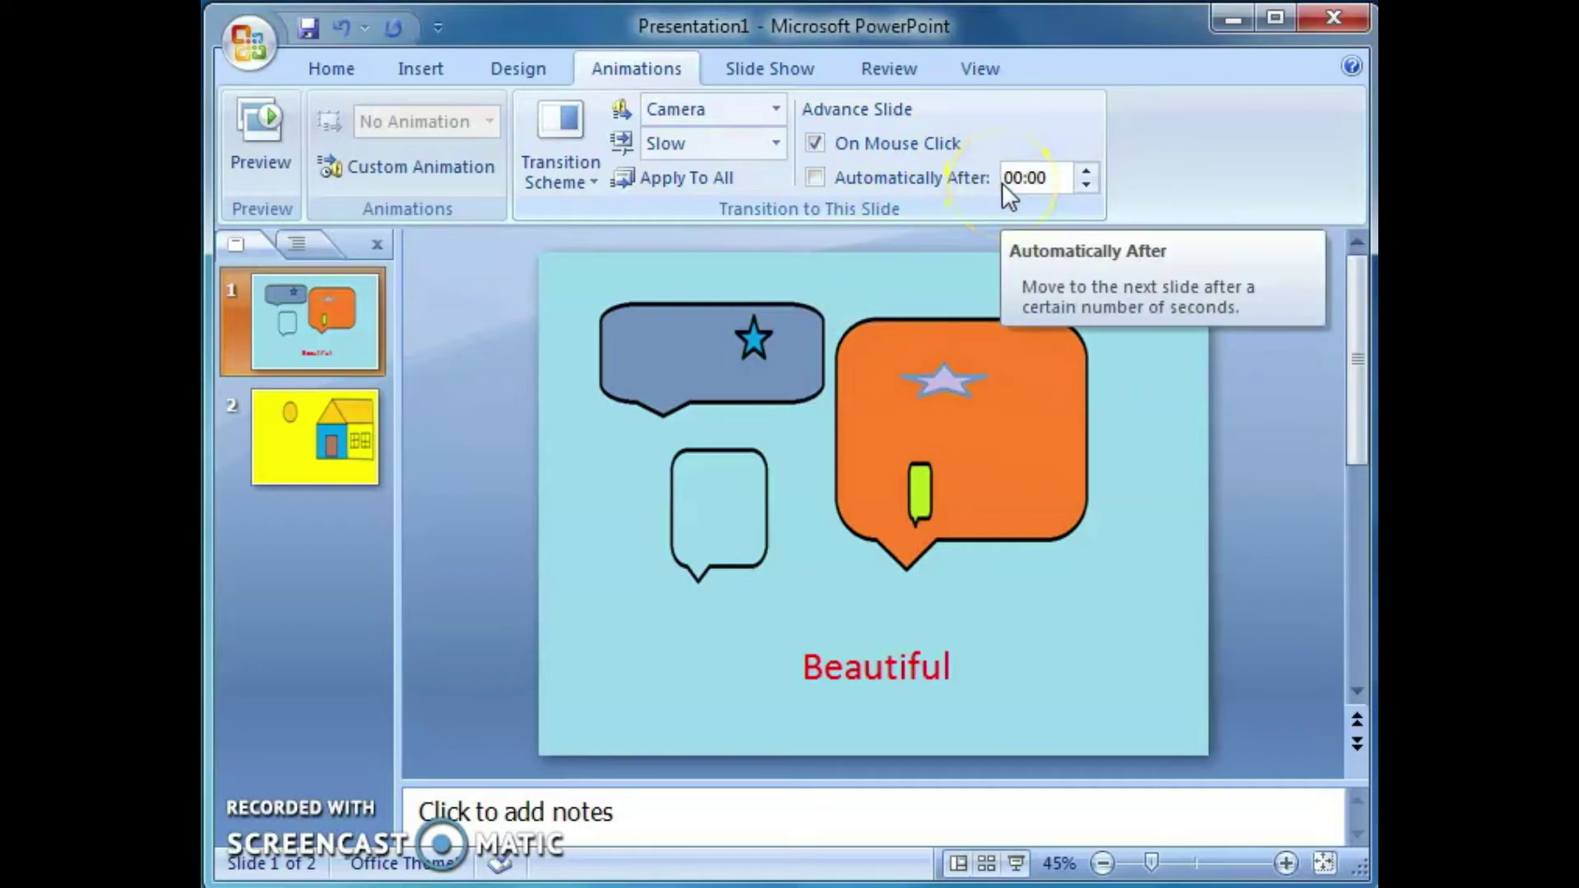
{"action": "left_click", "coordinate": [1091, 171]}
{"action": "left_click", "coordinate": [1095, 169]}
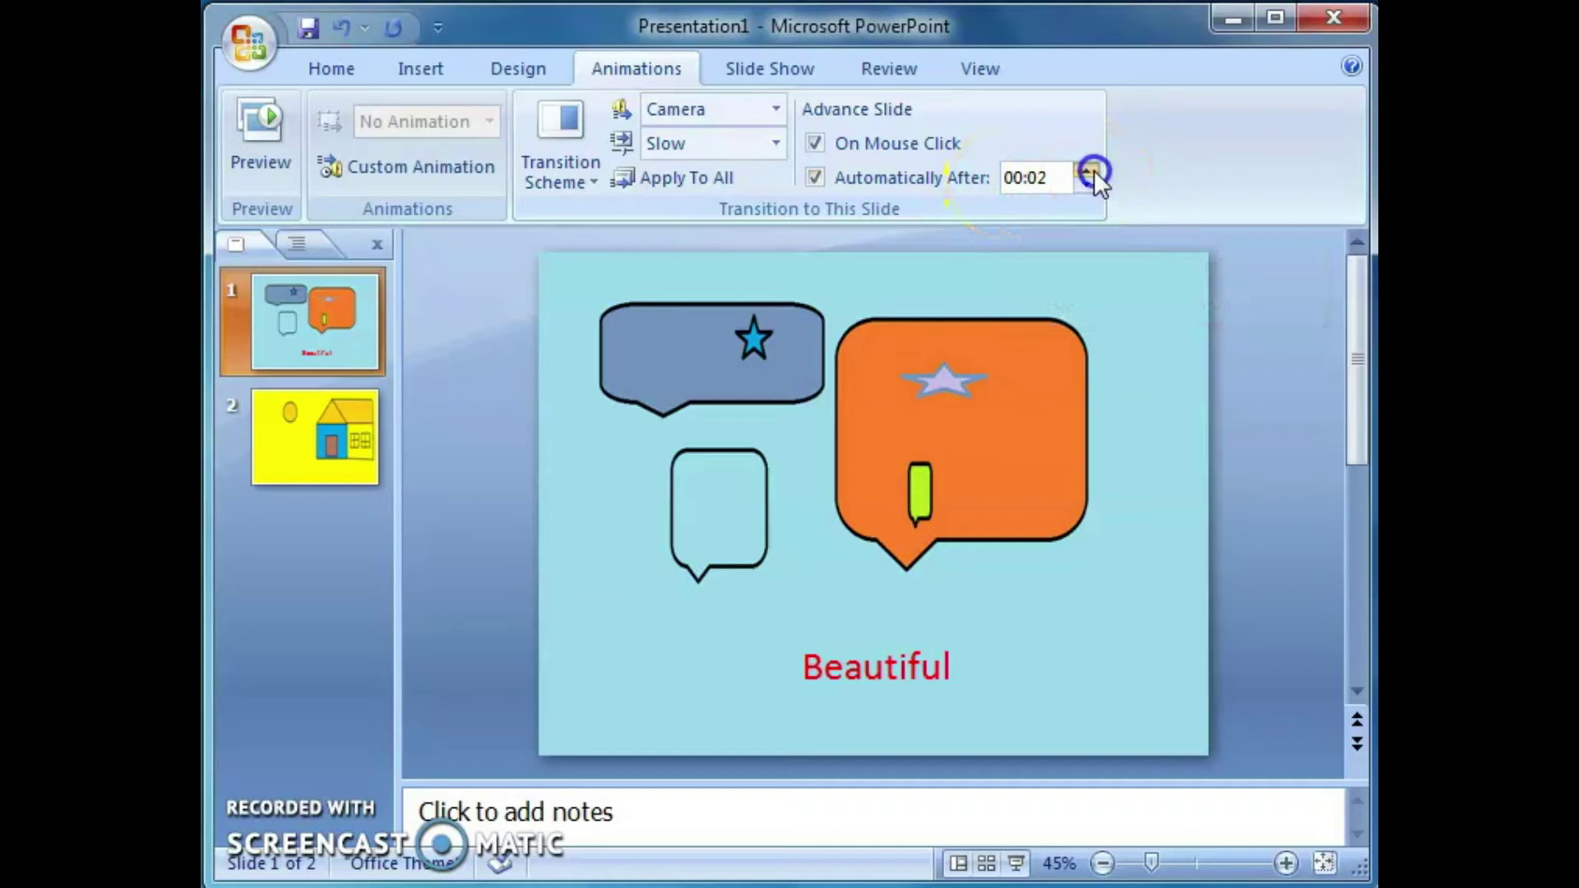
{"action": "left_click", "coordinate": [264, 134]}
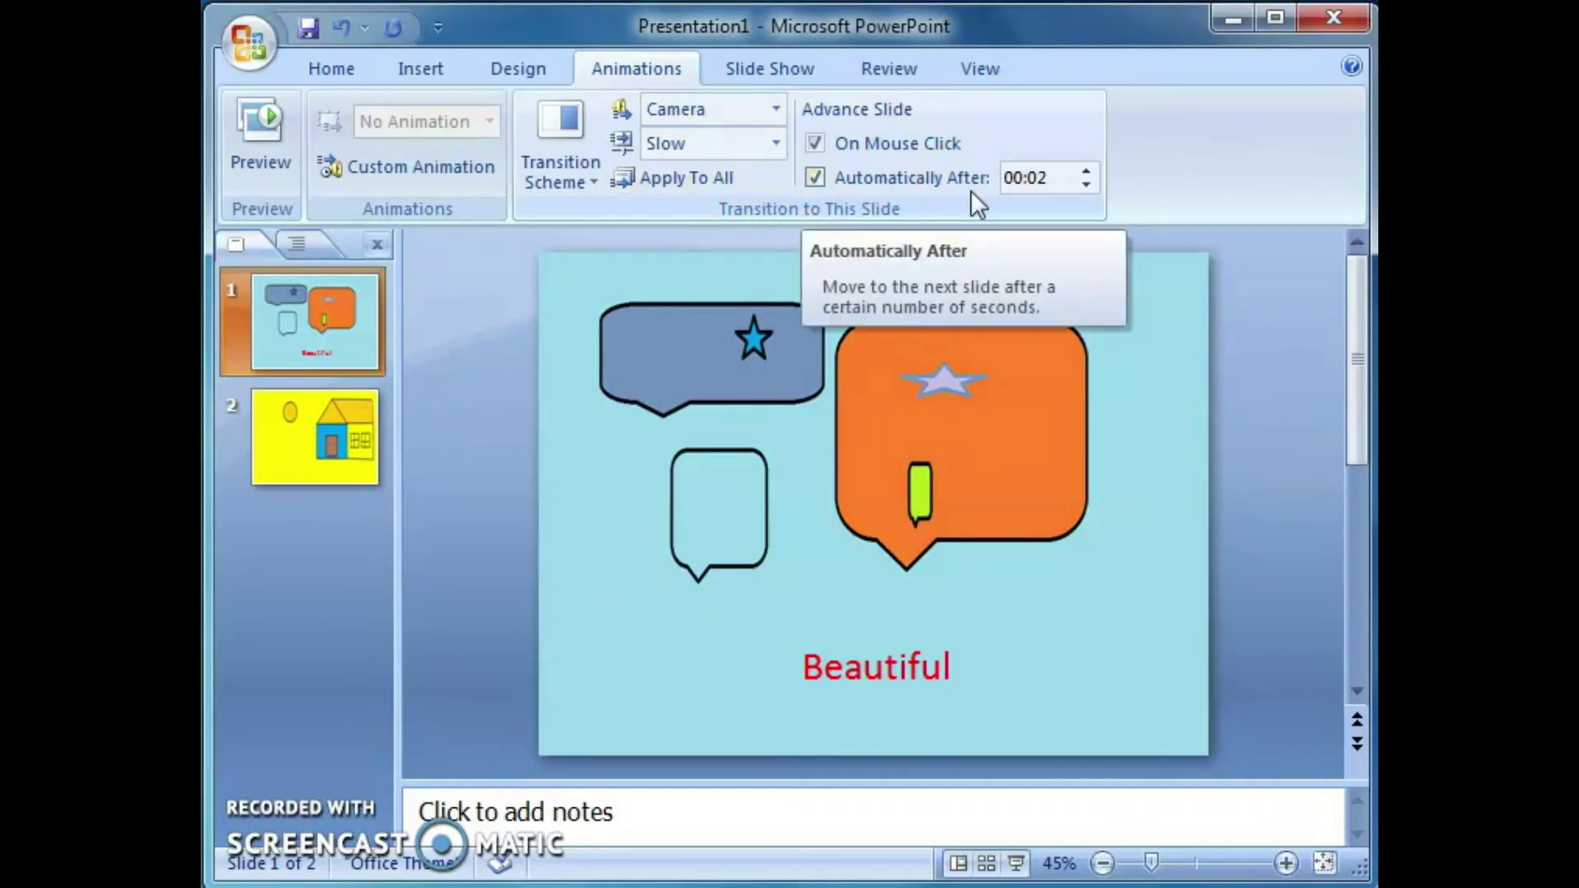
{"action": "left_click", "coordinate": [1233, 174]}
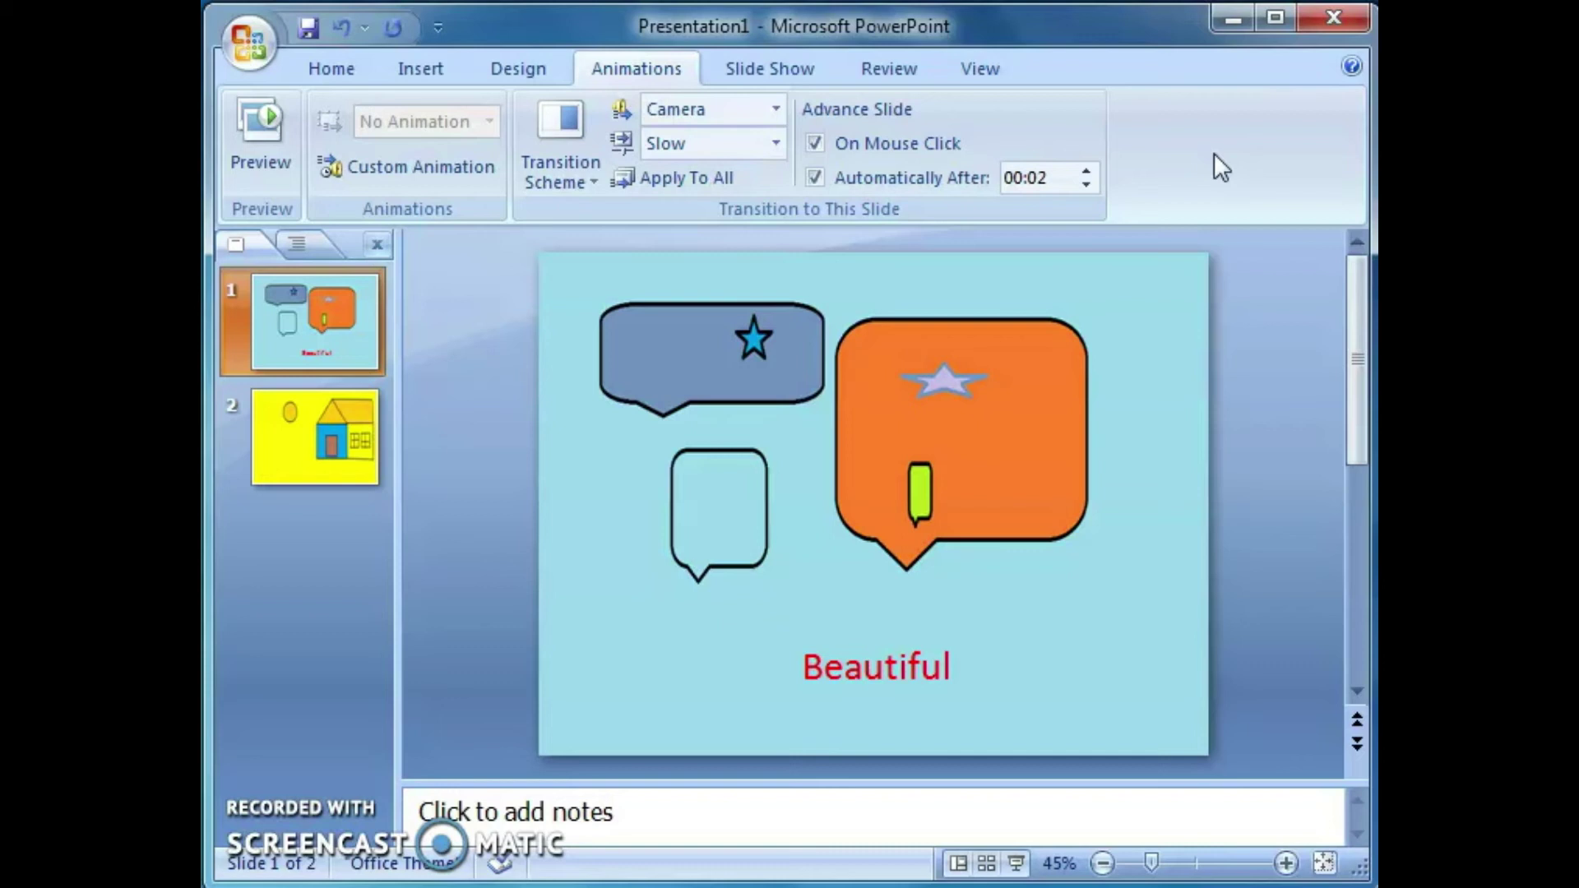
- Select the Beautiful text box and bring up the text animation presets
{"action": "left_click", "coordinate": [858, 676]}
{"action": "left_click", "coordinate": [1073, 643]}
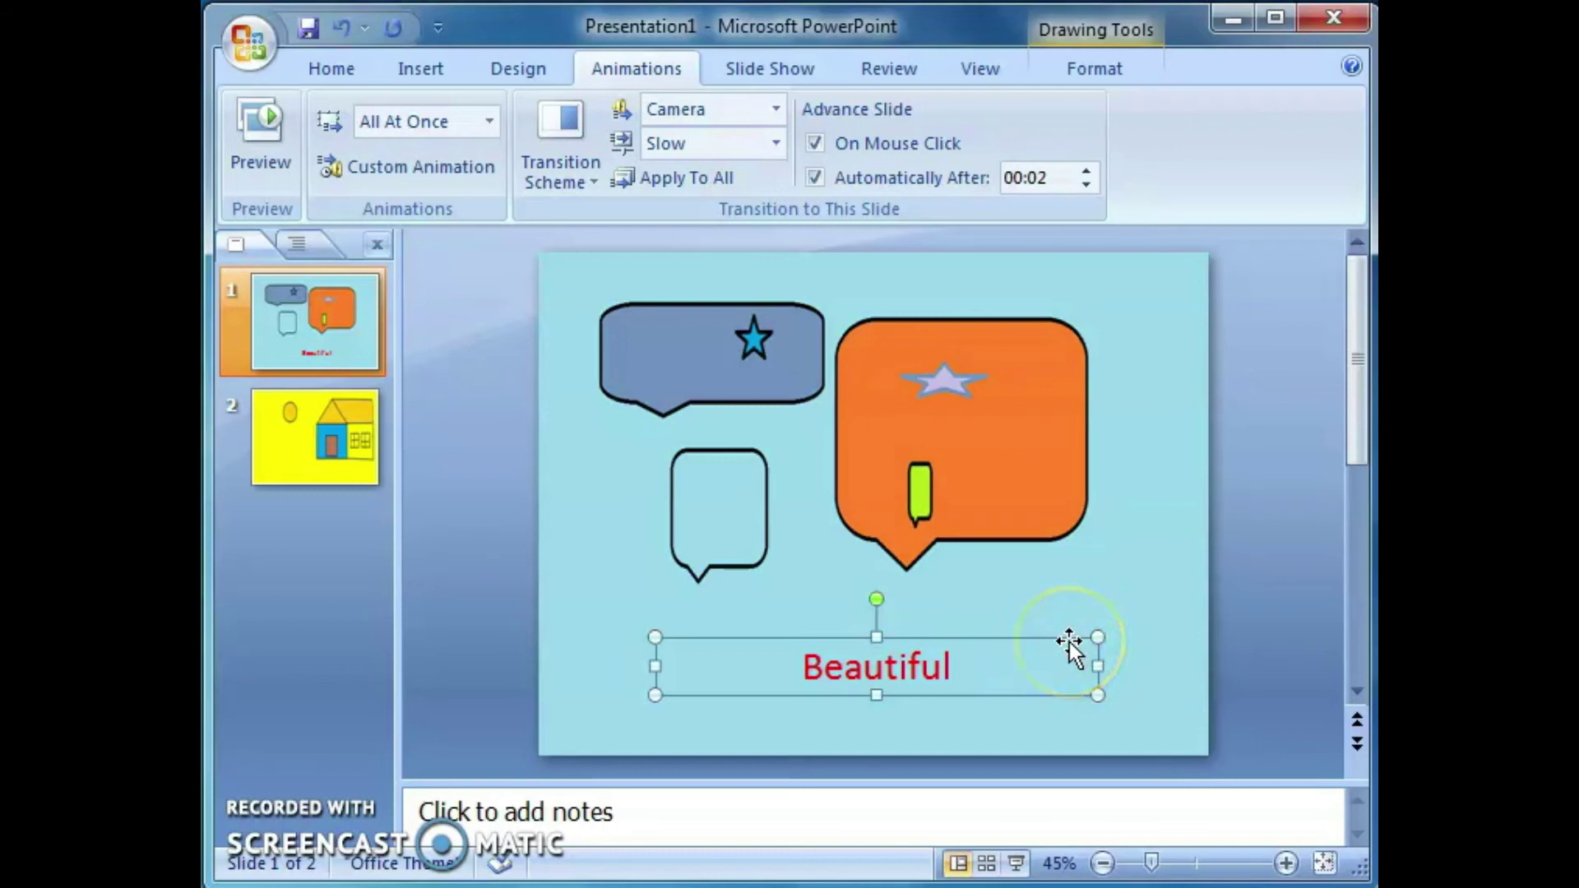
{"action": "left_click", "coordinate": [944, 658]}
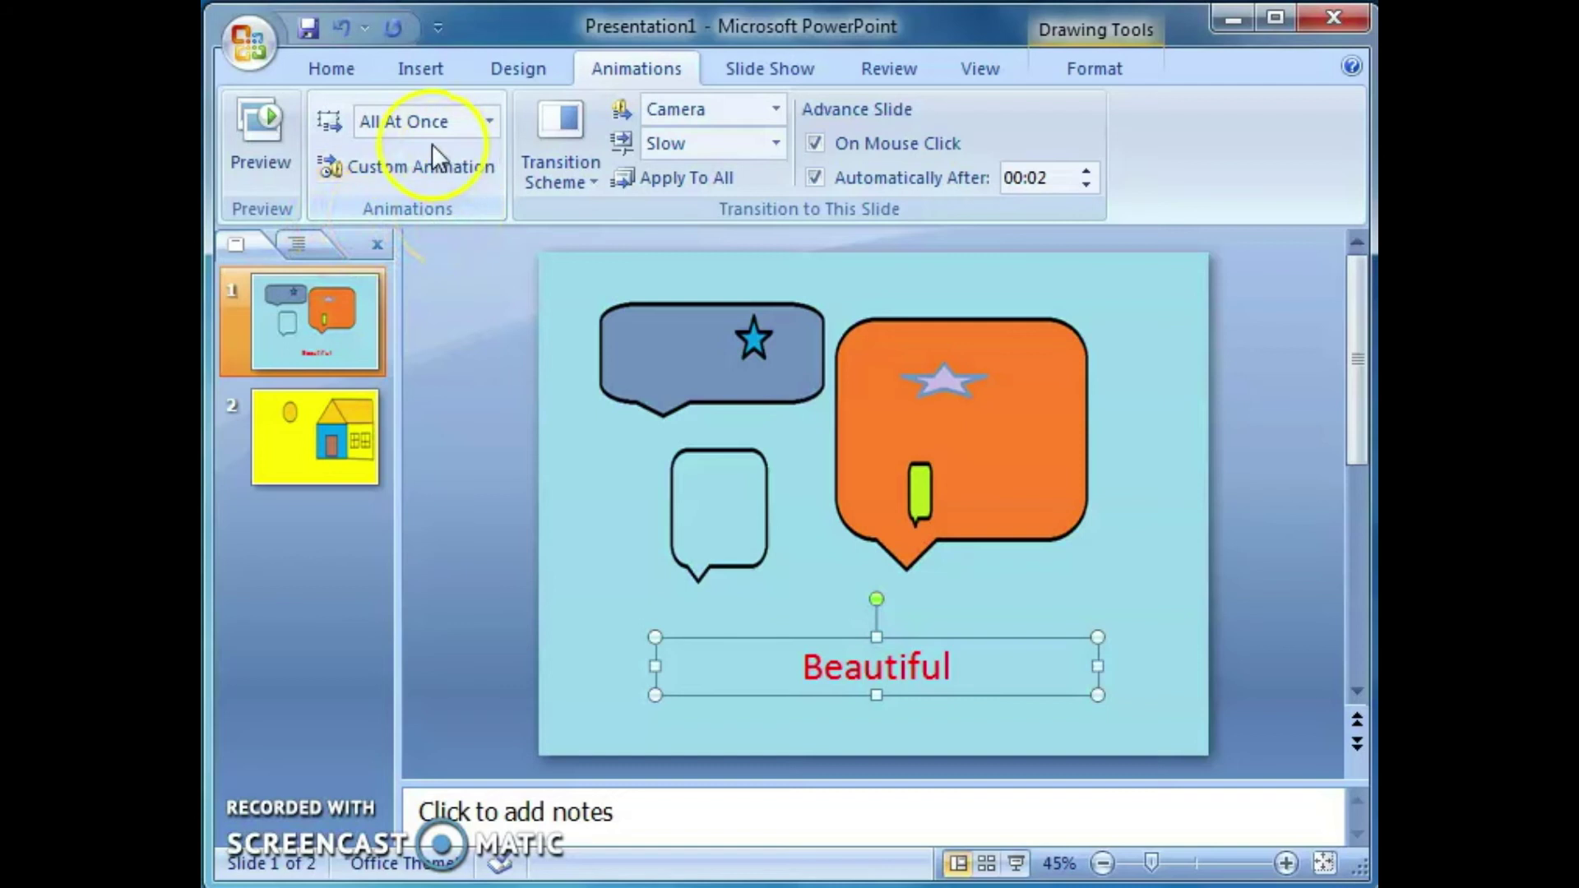
{"action": "left_click", "coordinate": [492, 120]}
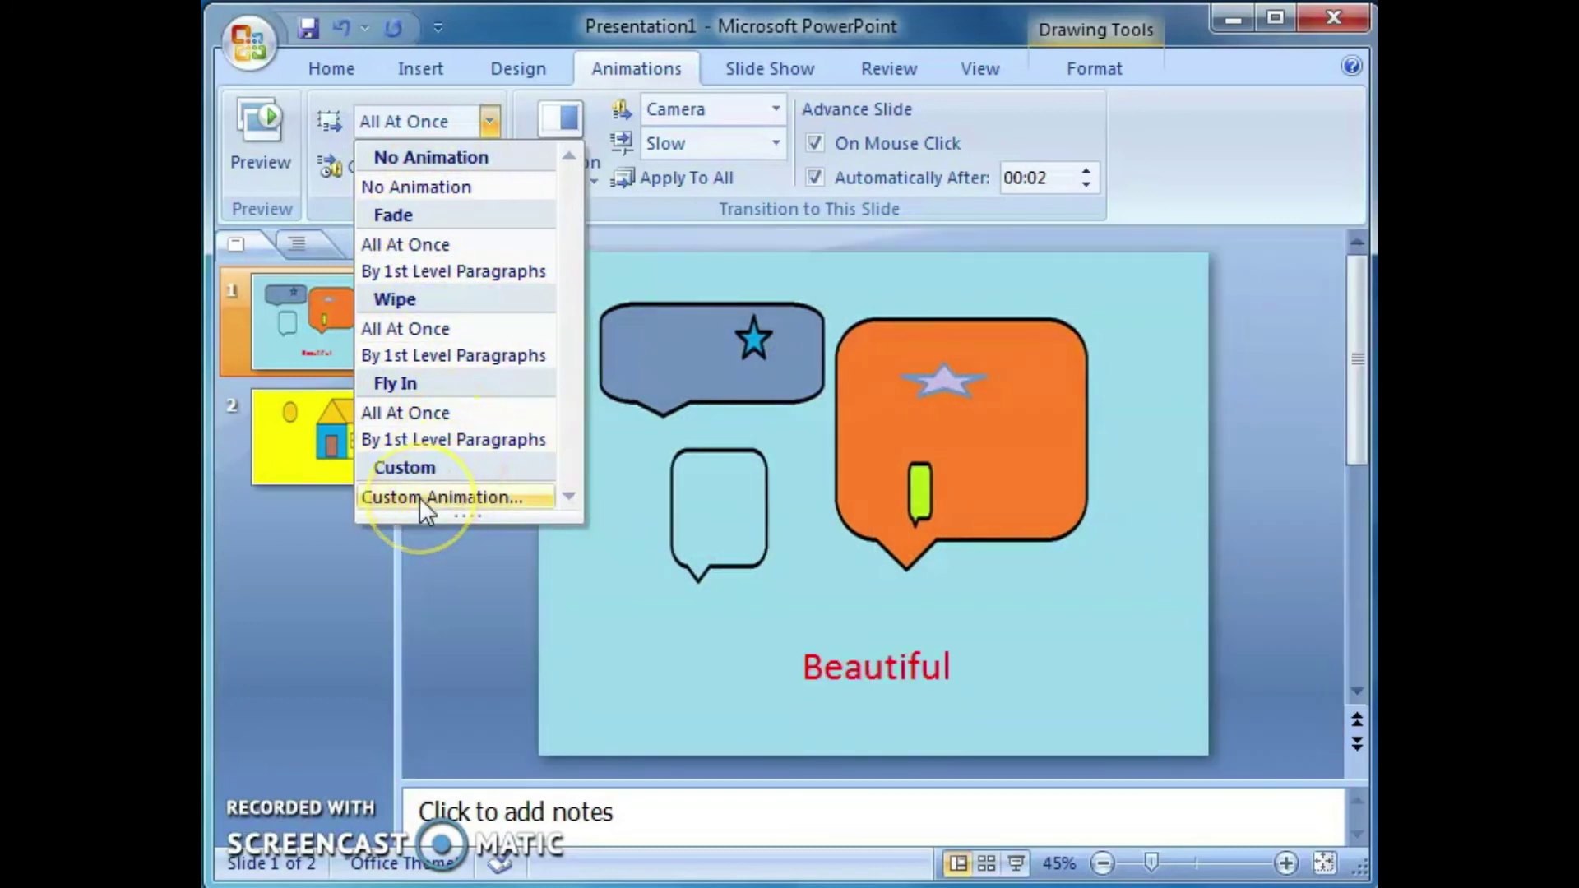
- In Custom Animation, set Beautiful's Fly In direction to From Left and play the preview
{"action": "left_click", "coordinate": [441, 497]}
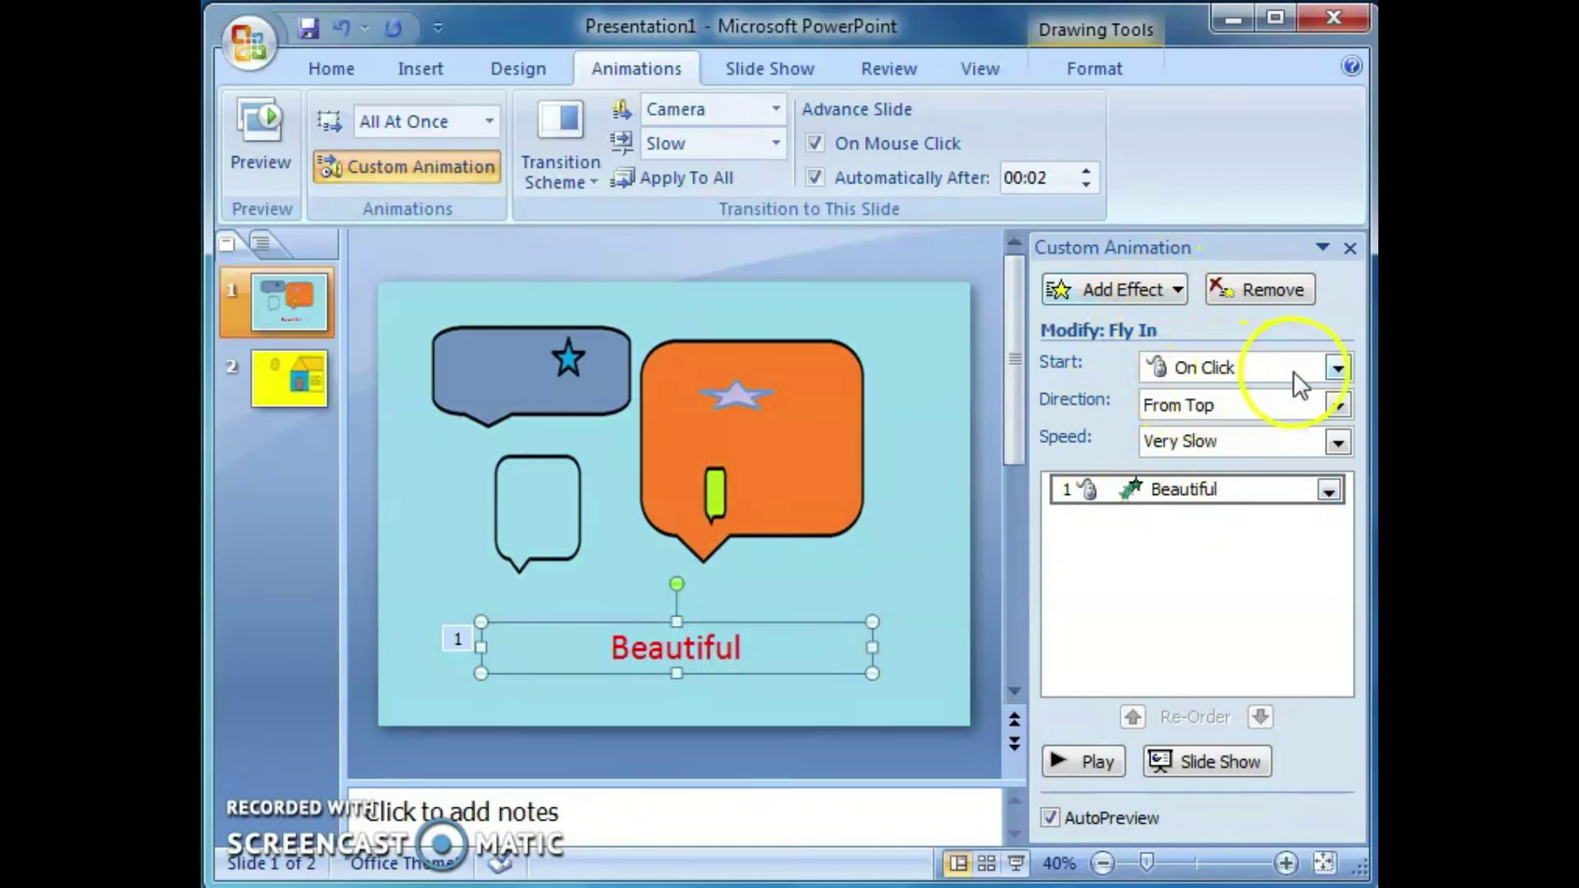
{"action": "left_click", "coordinate": [1339, 369]}
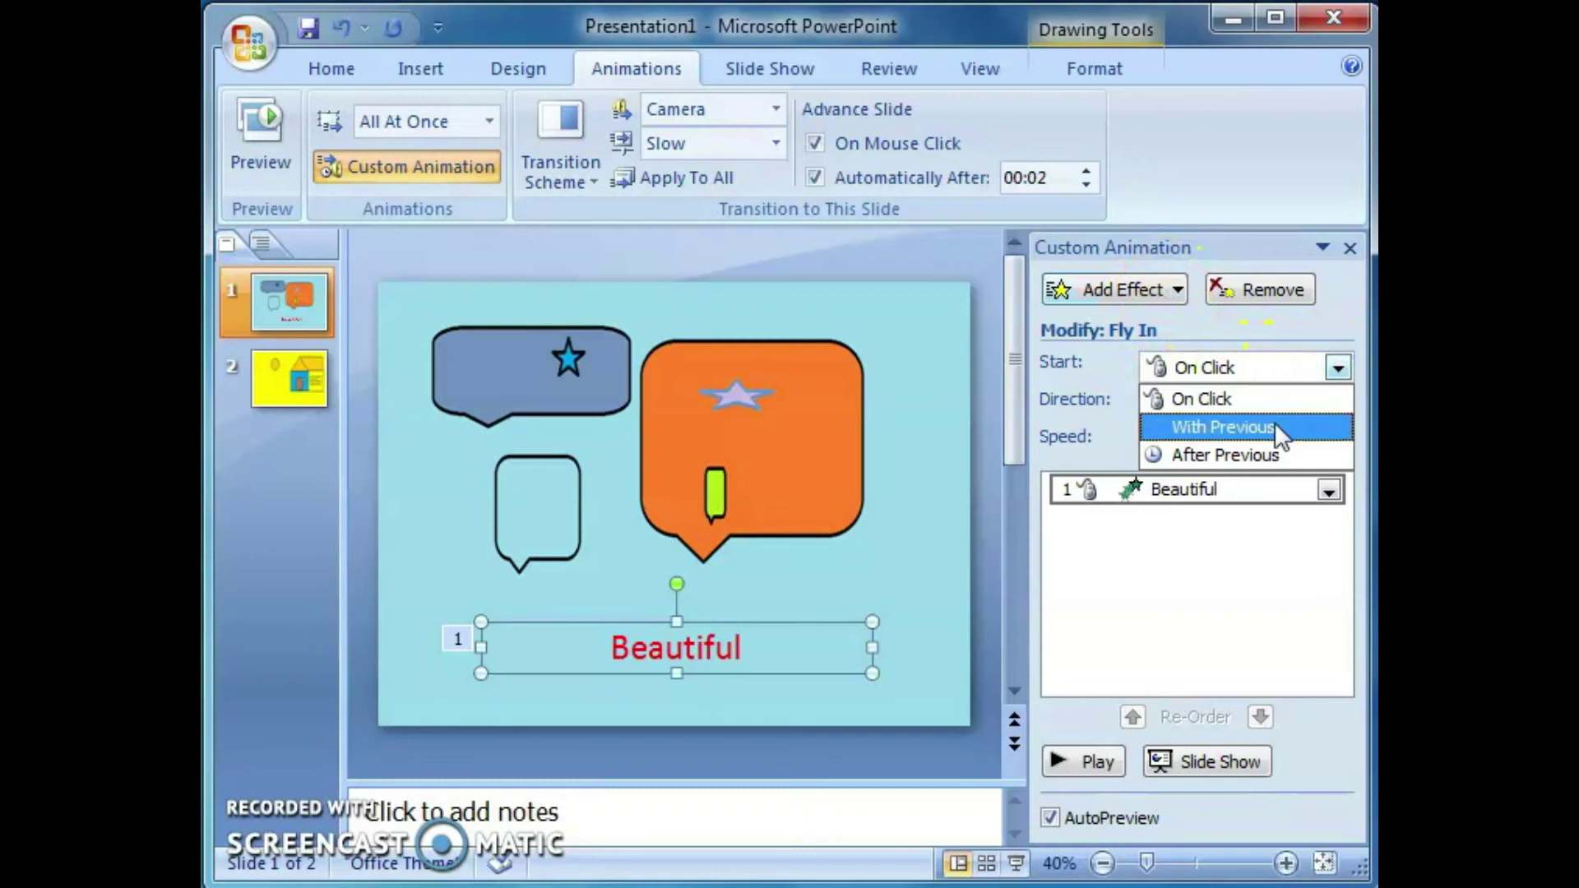
{"action": "left_click_drag", "start_coordinate": [1260, 449], "coordinate": [1239, 406]}
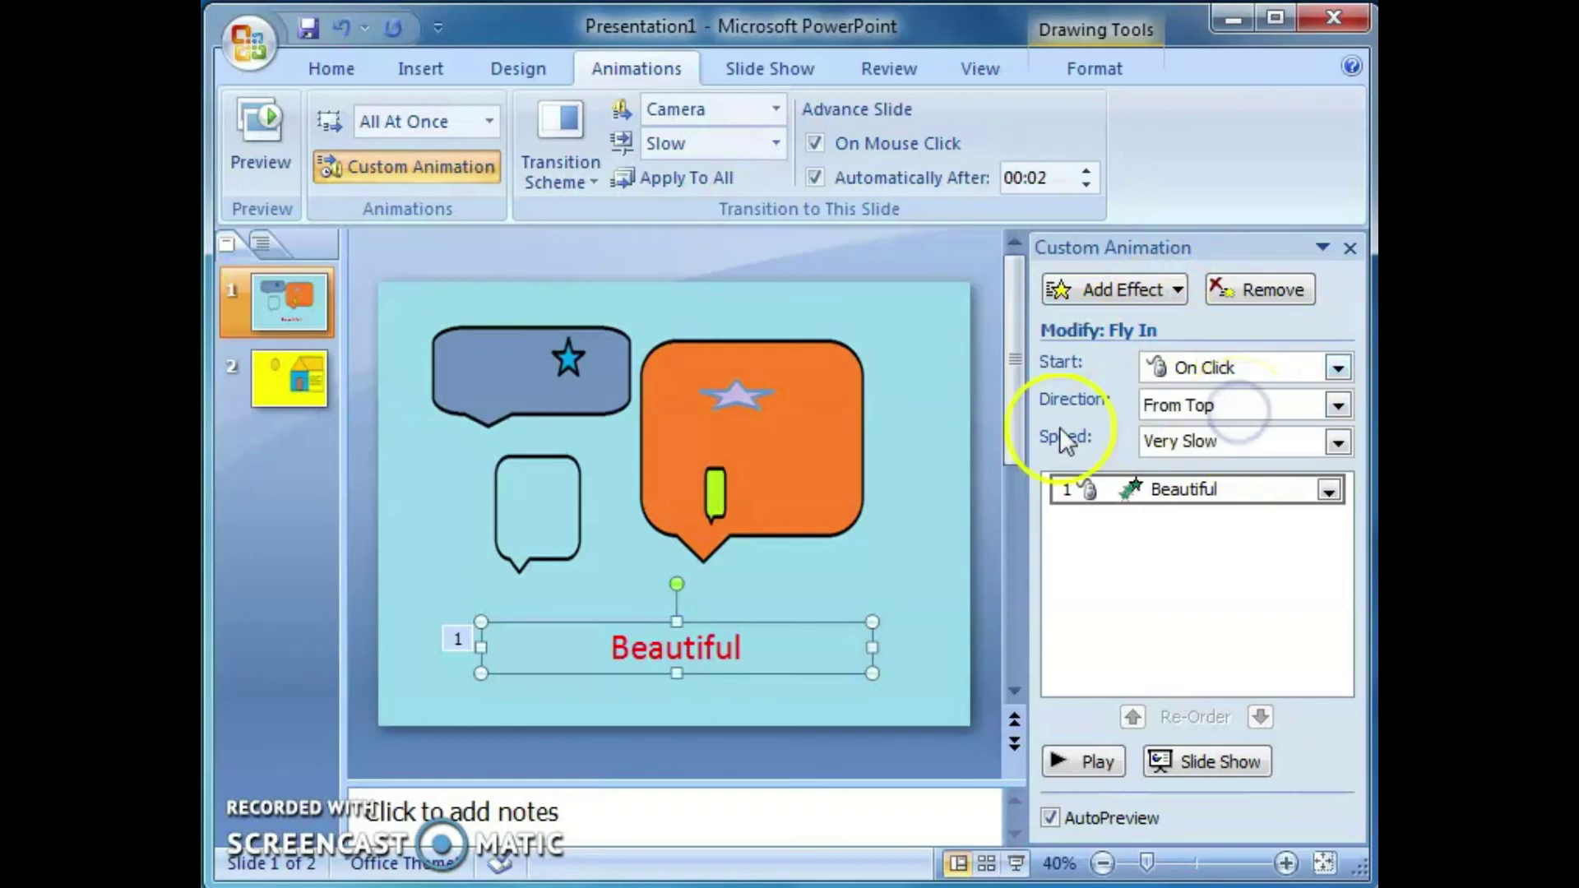
{"action": "left_click", "coordinate": [1338, 404]}
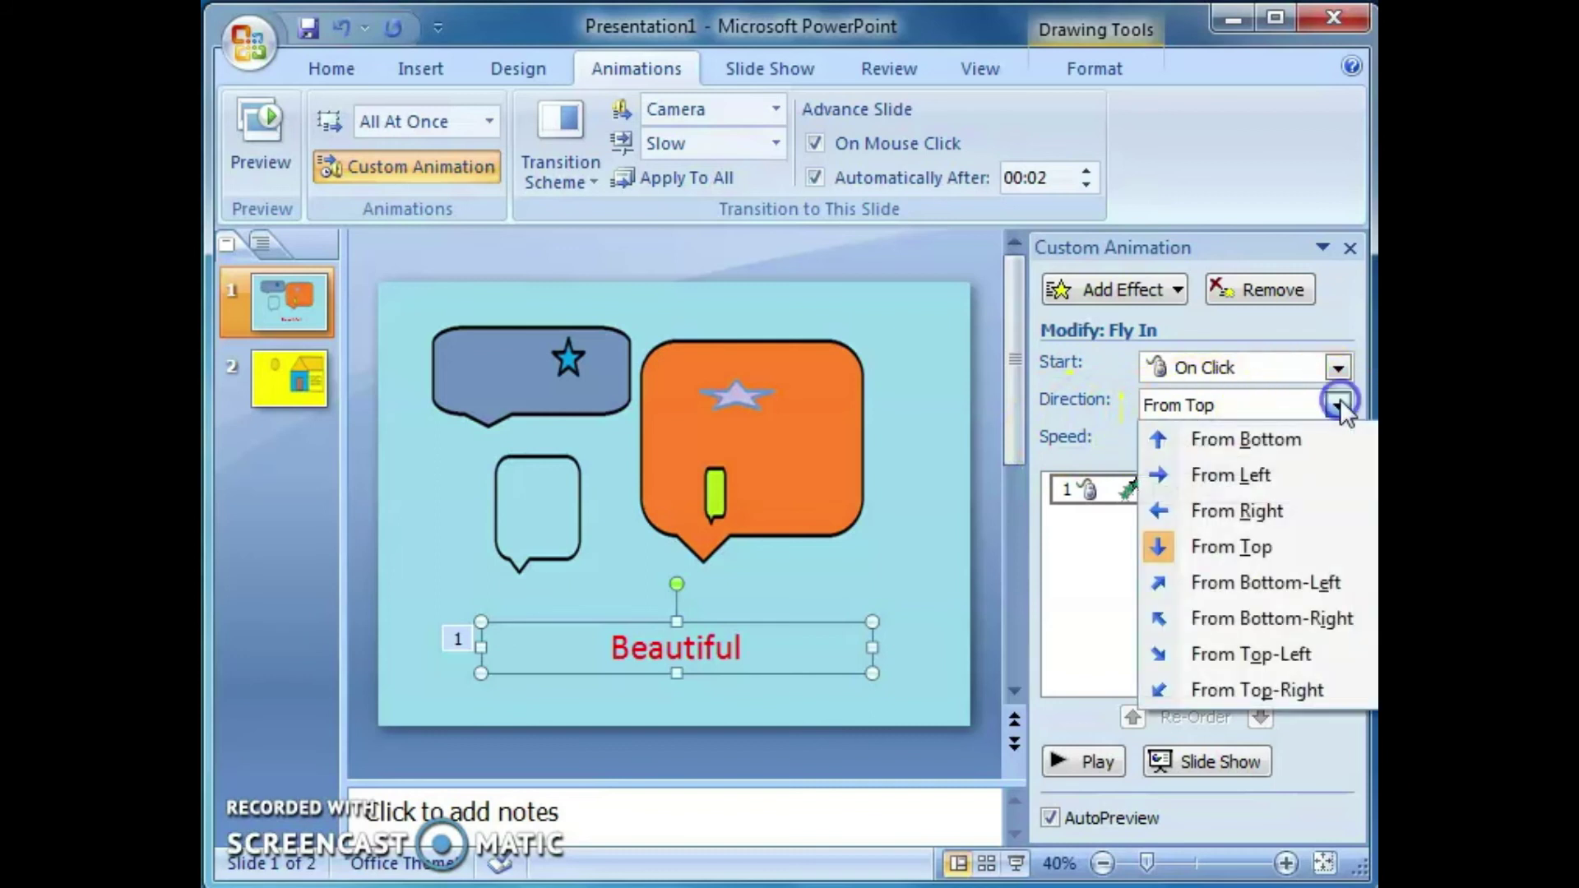
{"action": "left_click", "coordinate": [1259, 470]}
{"action": "left_click", "coordinate": [1229, 496]}
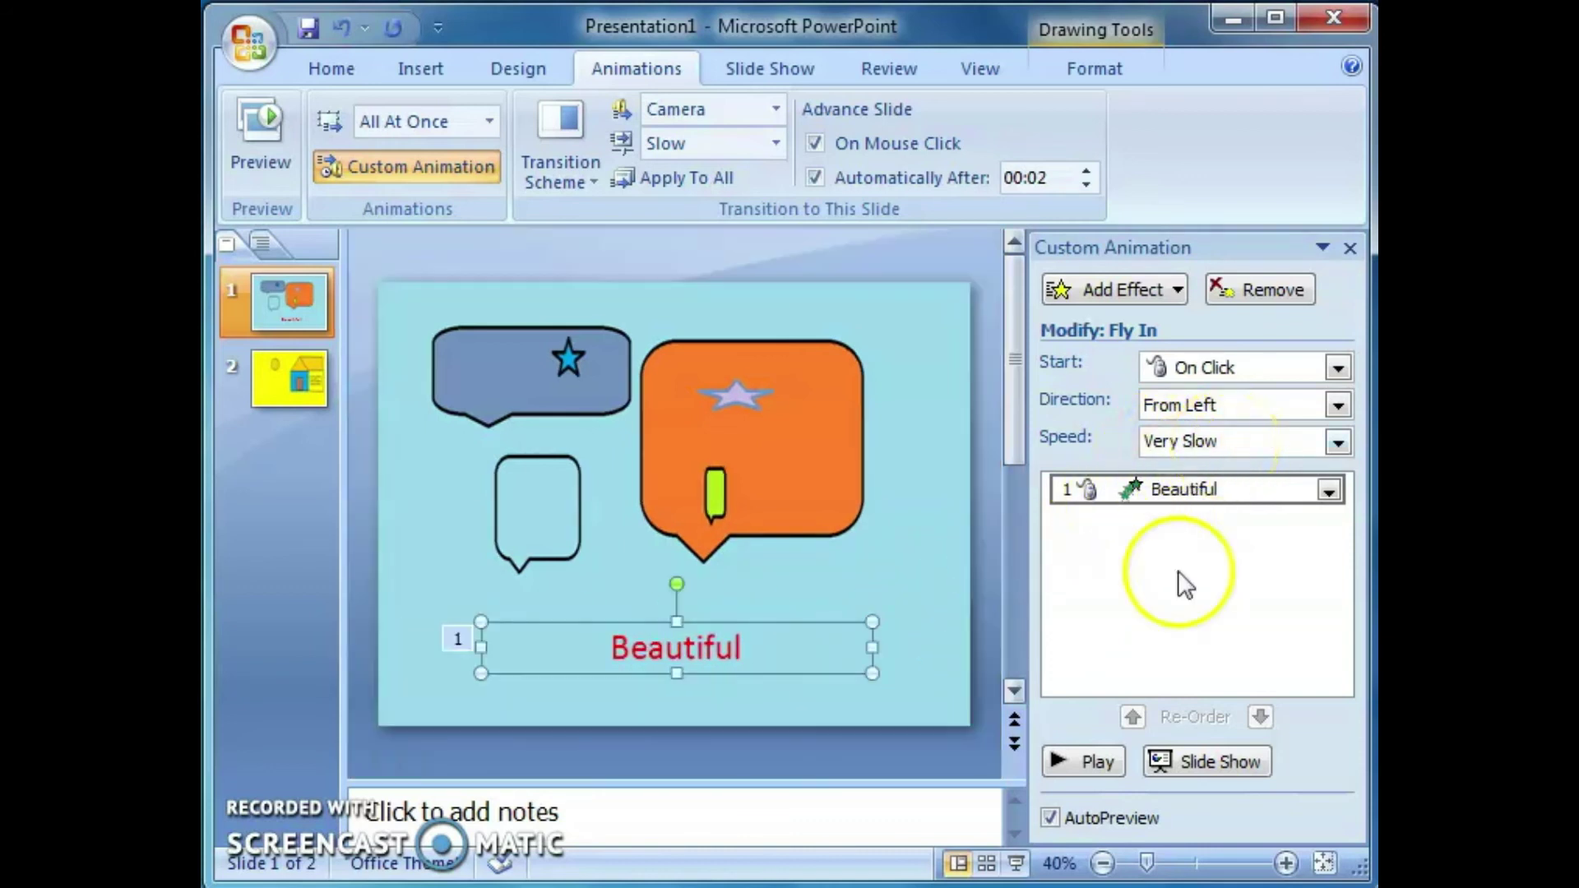
{"action": "left_click", "coordinate": [1084, 761]}
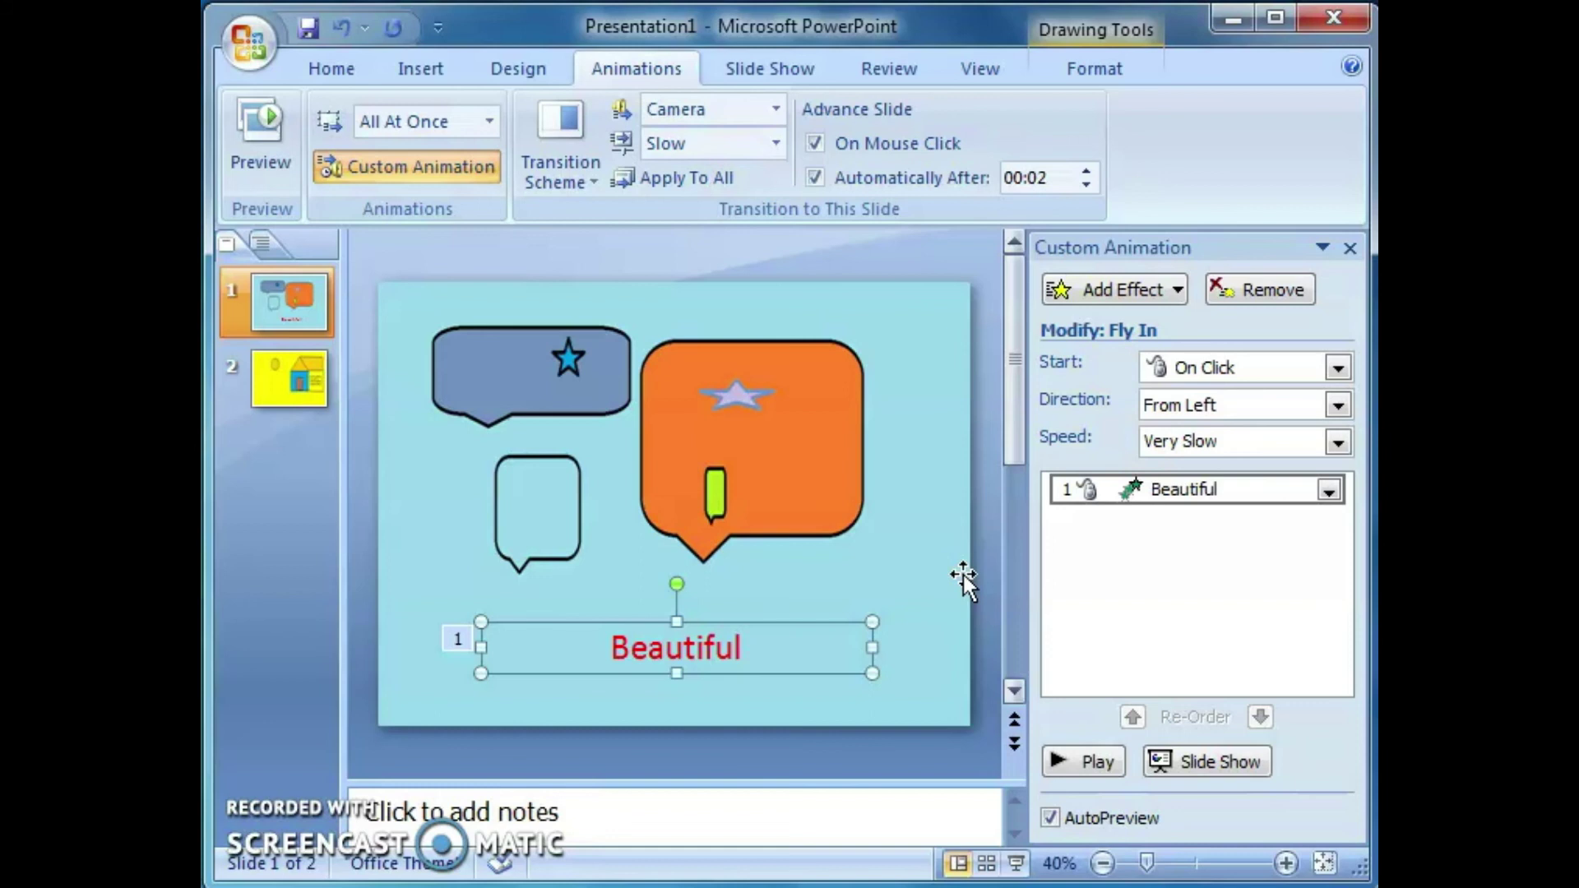
{"action": "left_click", "coordinate": [260, 129]}
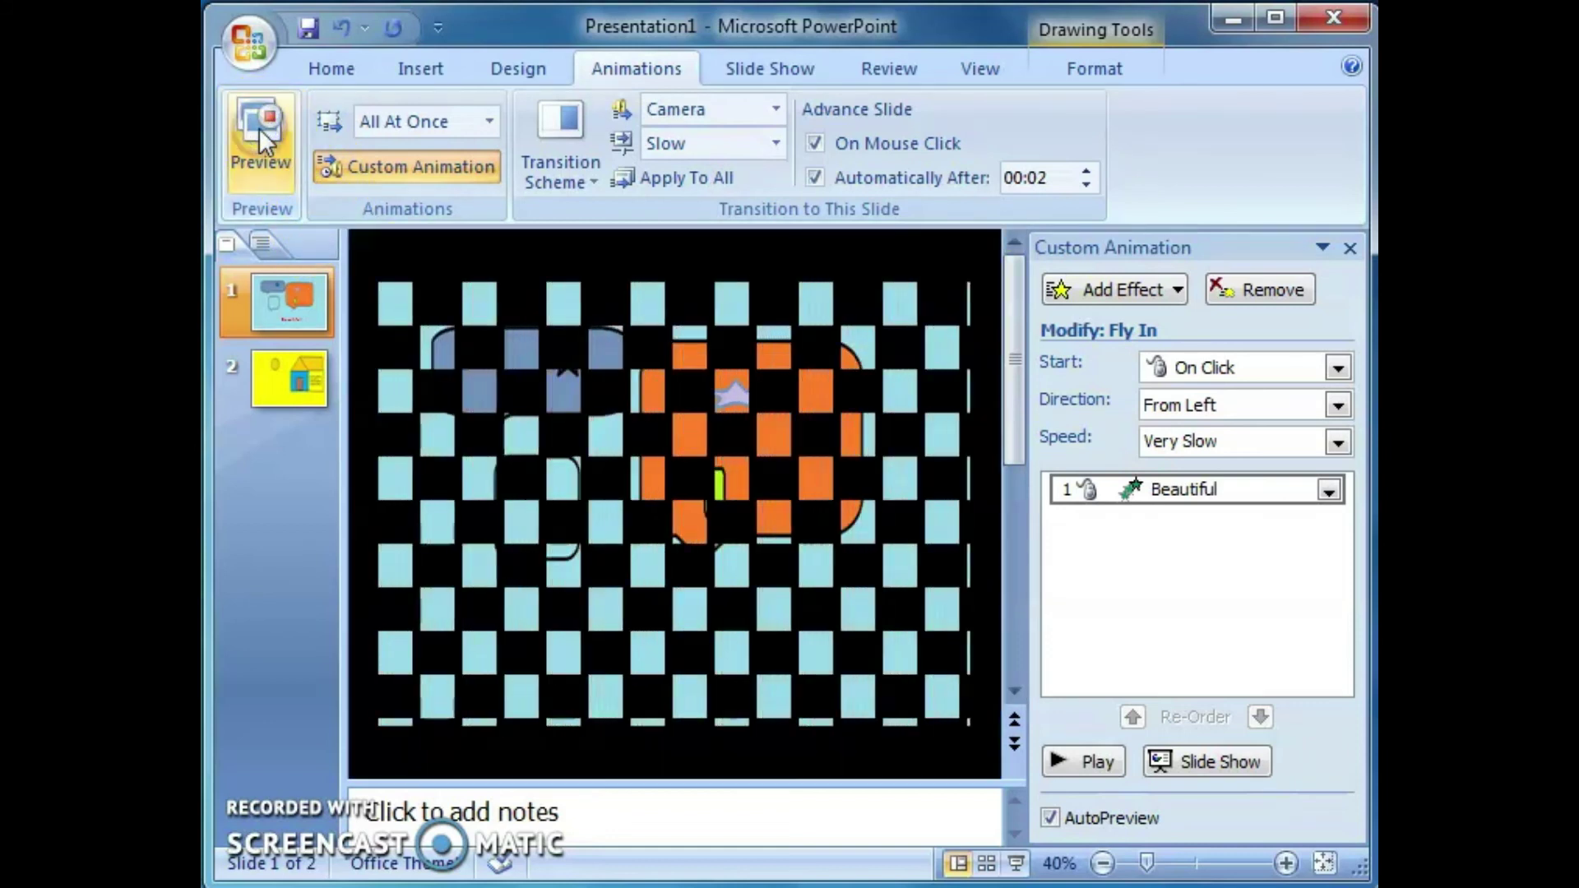